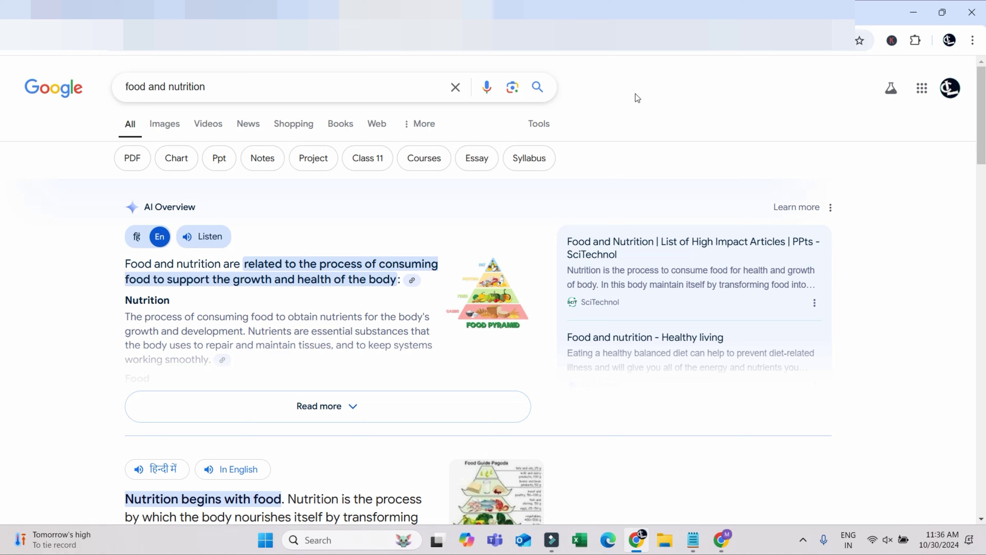
- Switch from the Google search on food and nutrition to the ChatGPT conversation and skim its micro-niche suggestions
drag(236, 82, 117, 100)
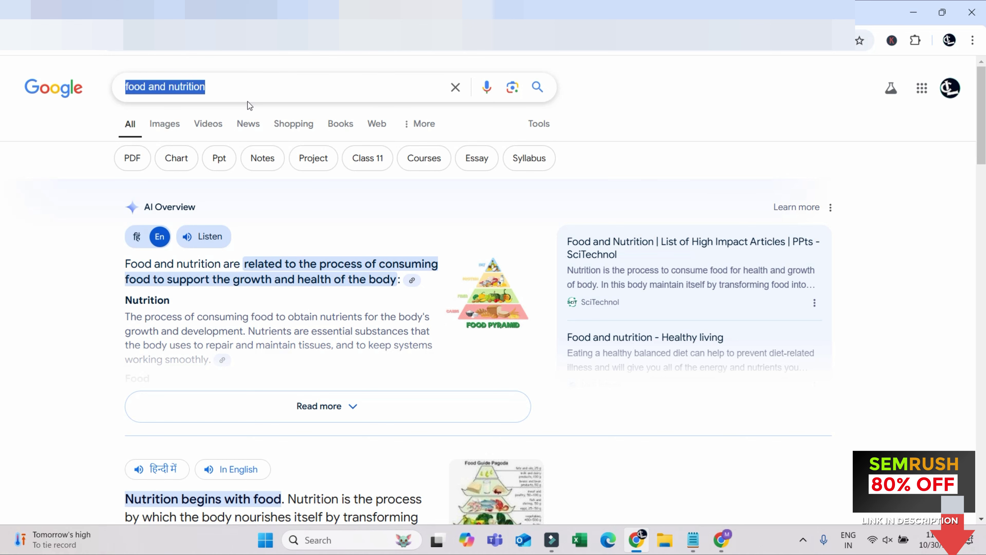
click(264, 11)
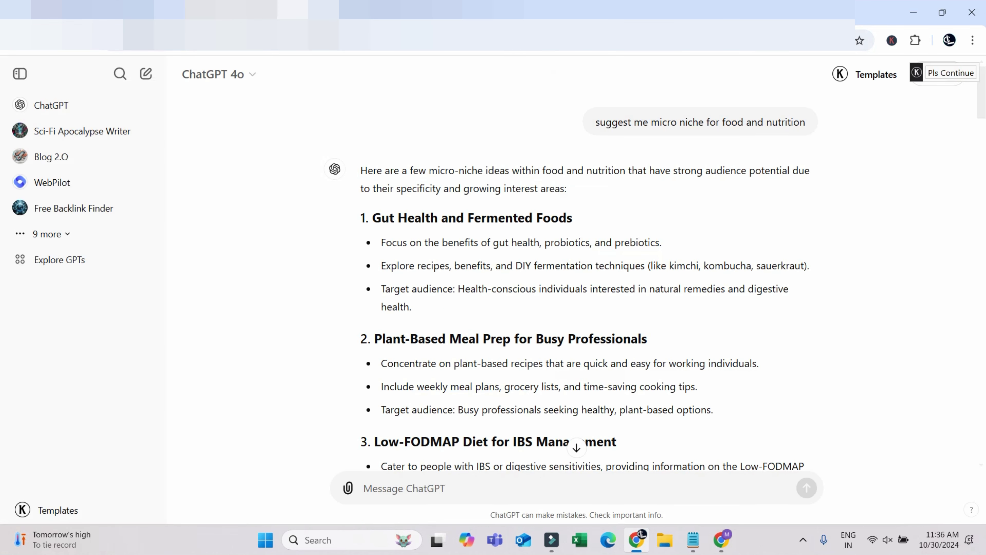
drag(593, 125, 709, 126)
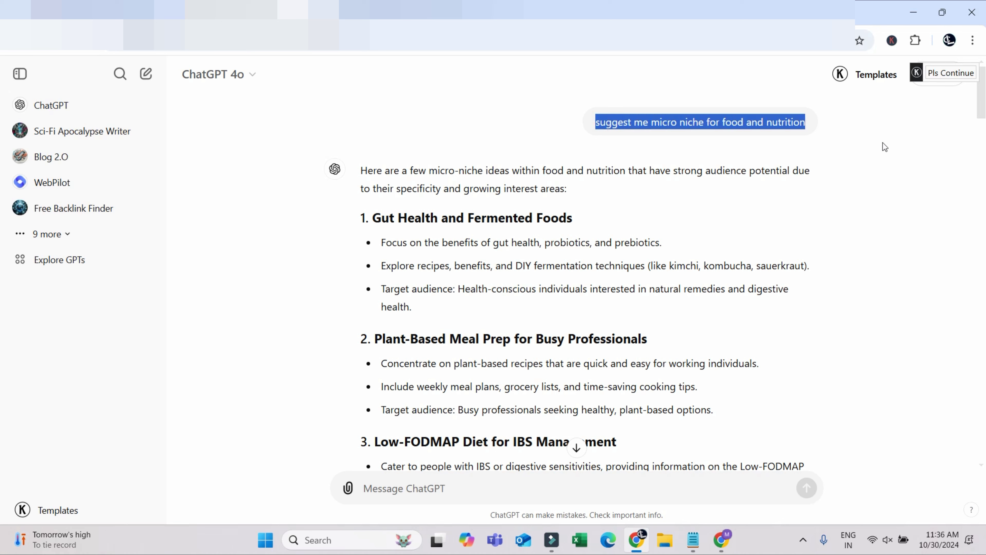
click(856, 150)
scroll(526, 239, down, 2)
scroll(526, 239, down, 15)
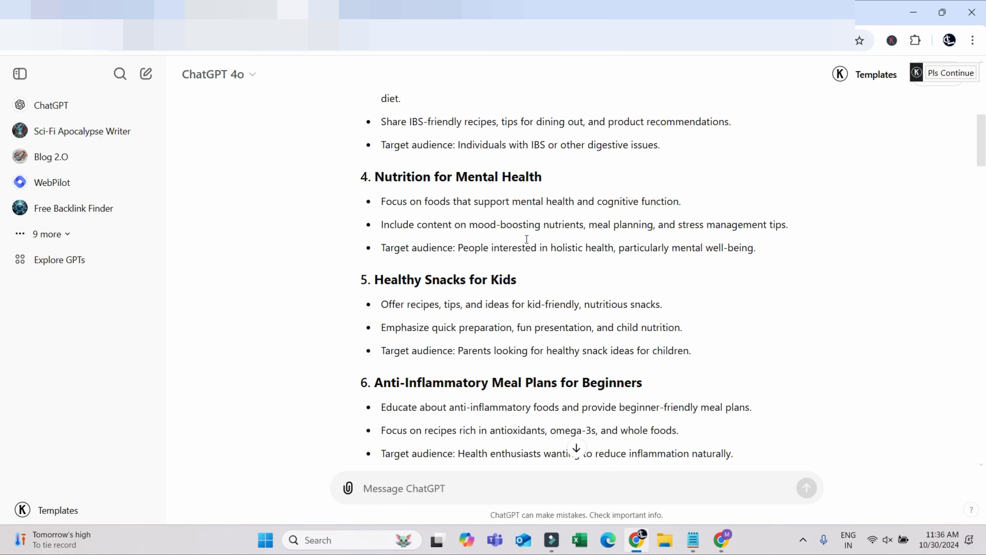
scroll(512, 239, up, 15)
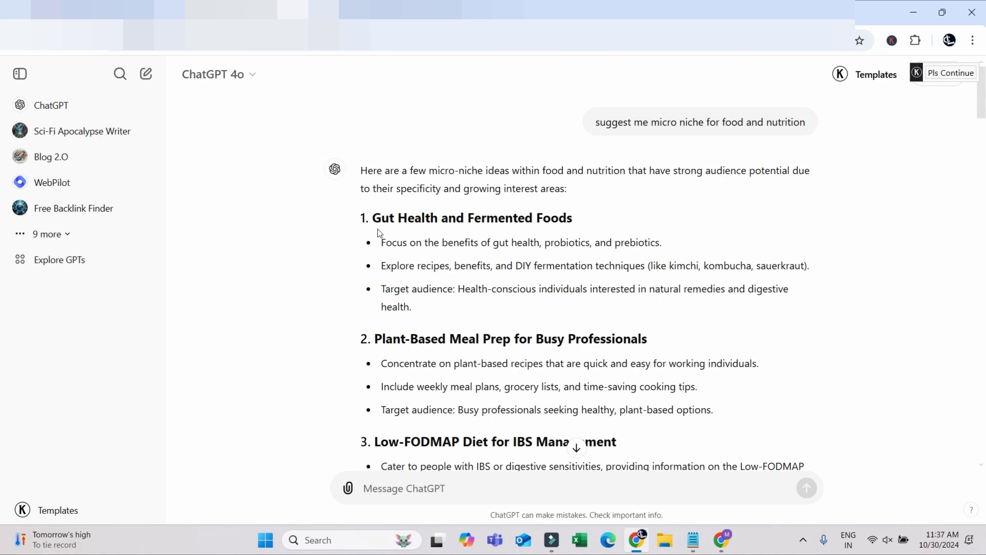
- Examine the first five micro-niche ideas, from Gut Health and Fermented Foods to Healthy Snacks for Kids
mouse_move(373, 217)
mouse_down()
mouse_move(460, 216)
mouse_move(425, 216)
mouse_move(438, 214)
mouse_up()
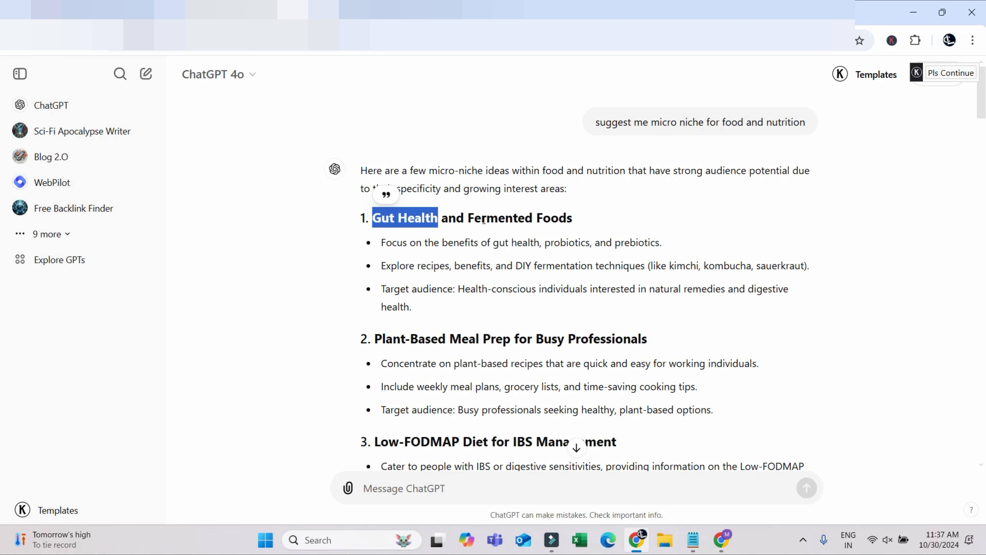
drag(468, 215, 573, 217)
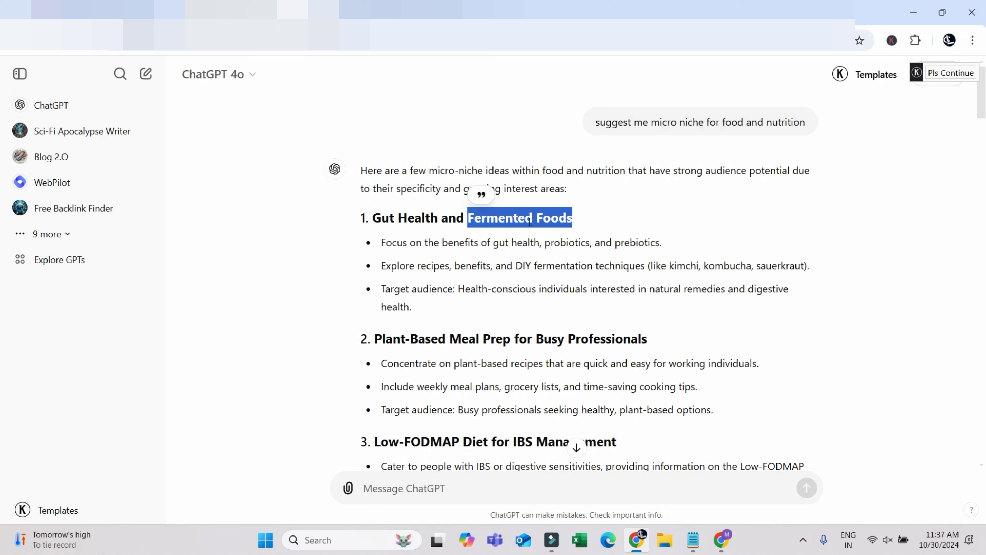
scroll(526, 237, down, 5)
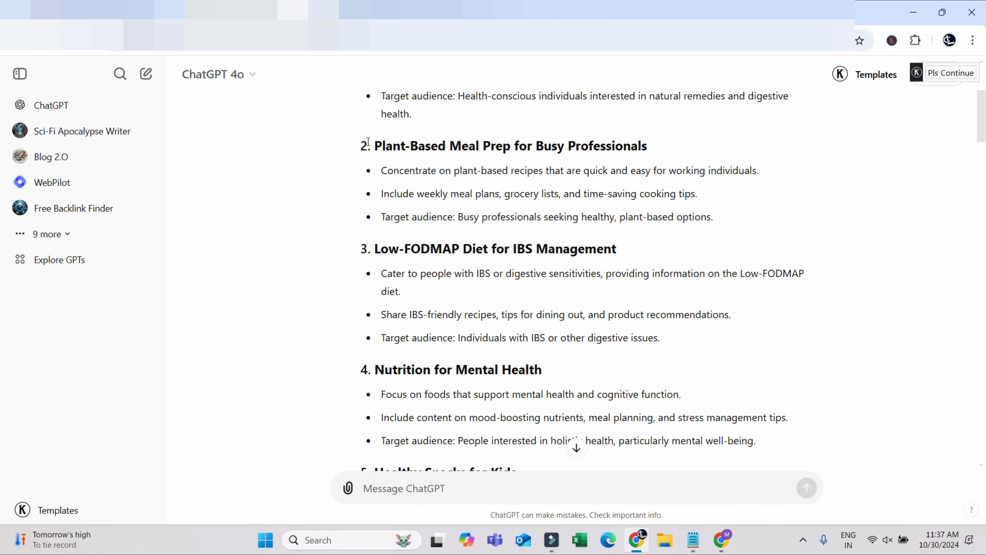
mouse_move(401, 146)
mouse_down()
mouse_move(490, 146)
mouse_move(382, 146)
mouse_up()
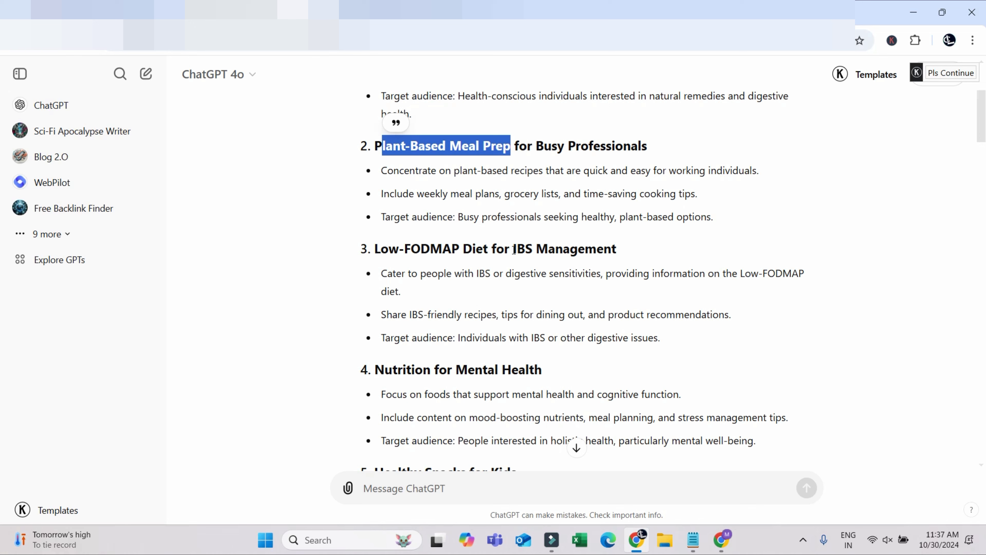
drag(512, 250, 617, 250)
scroll(527, 260, down, 3)
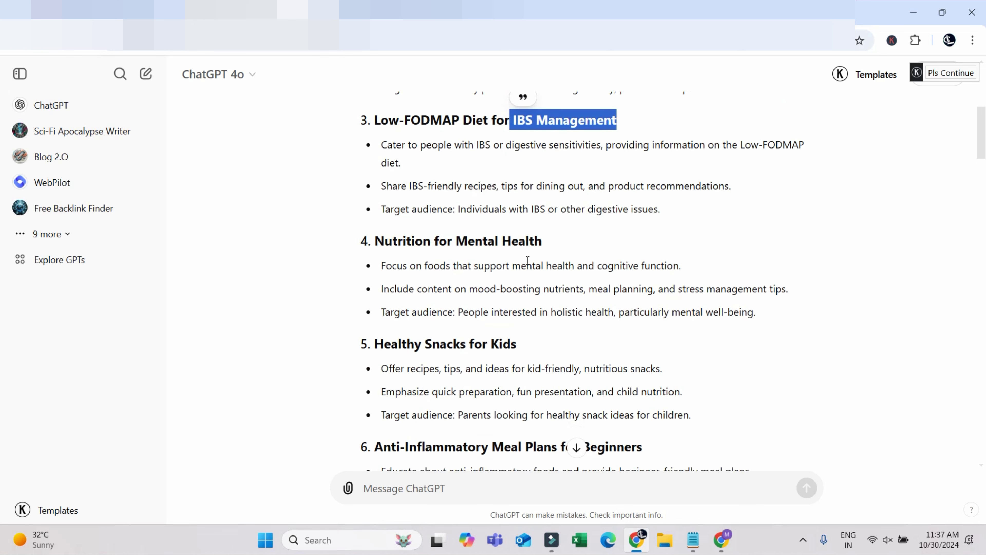
drag(456, 241, 562, 235)
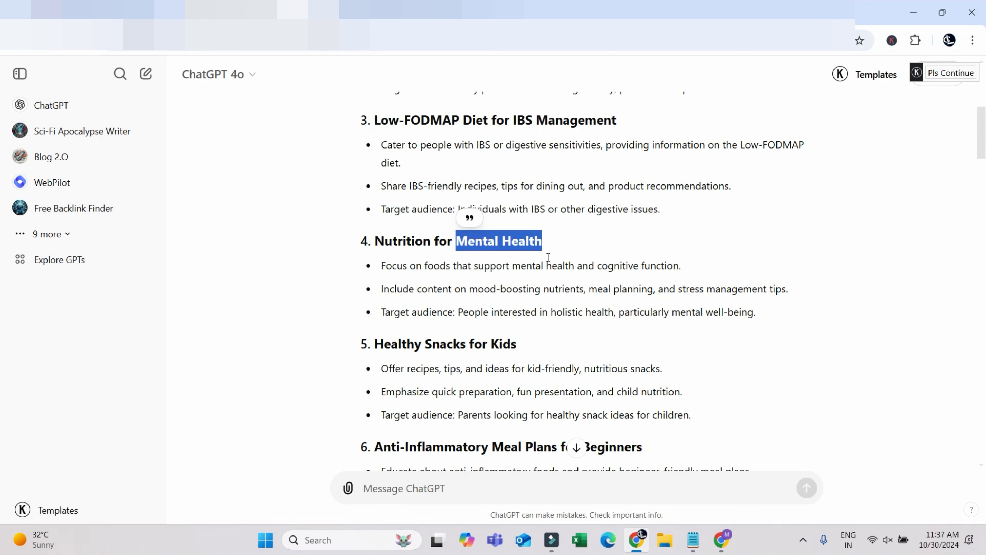
scroll(441, 258, down, 3)
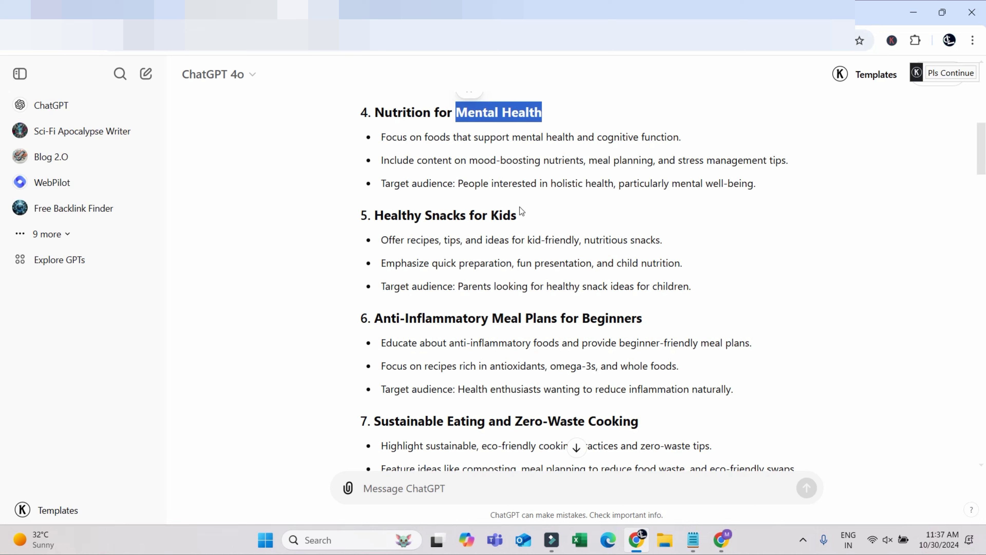
drag(517, 216, 397, 216)
click(892, 215)
- Review the further micro-niche ideas from Anti-Inflammatory Meal Plans for Beginners through Nutrition for New Moms and Postpartum Health
scroll(529, 195, down, 3)
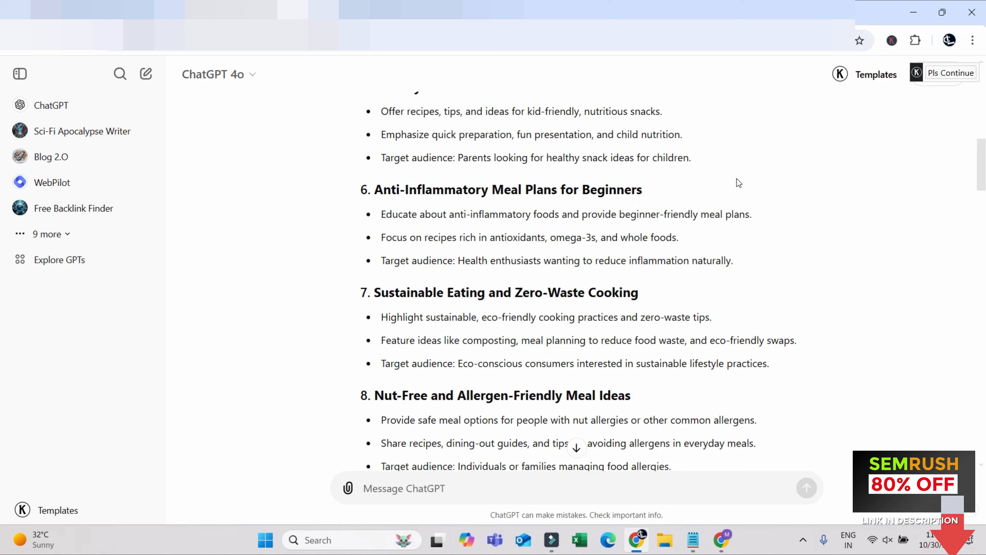
scroll(490, 226, down, 2)
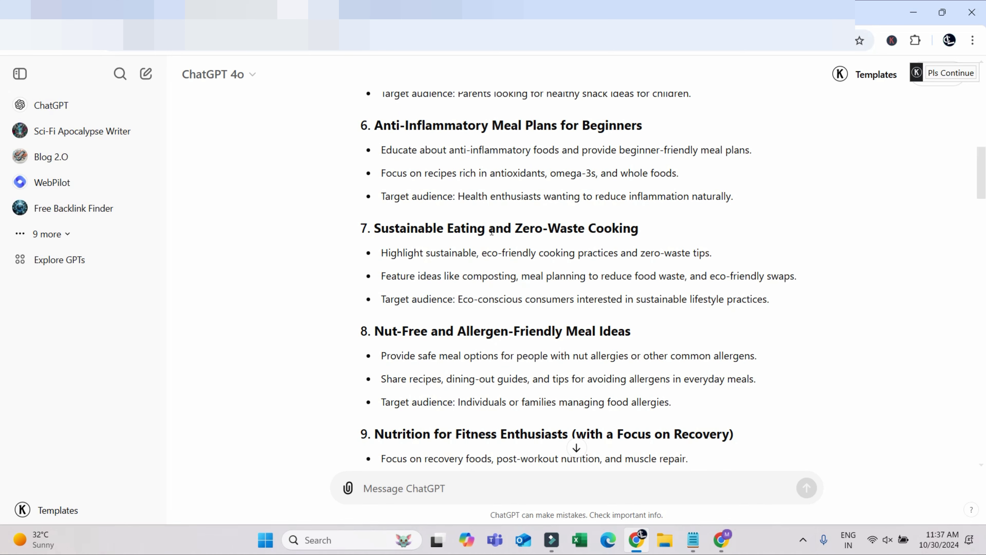
click(643, 229)
drag(643, 231, 529, 229)
scroll(510, 231, down, 5)
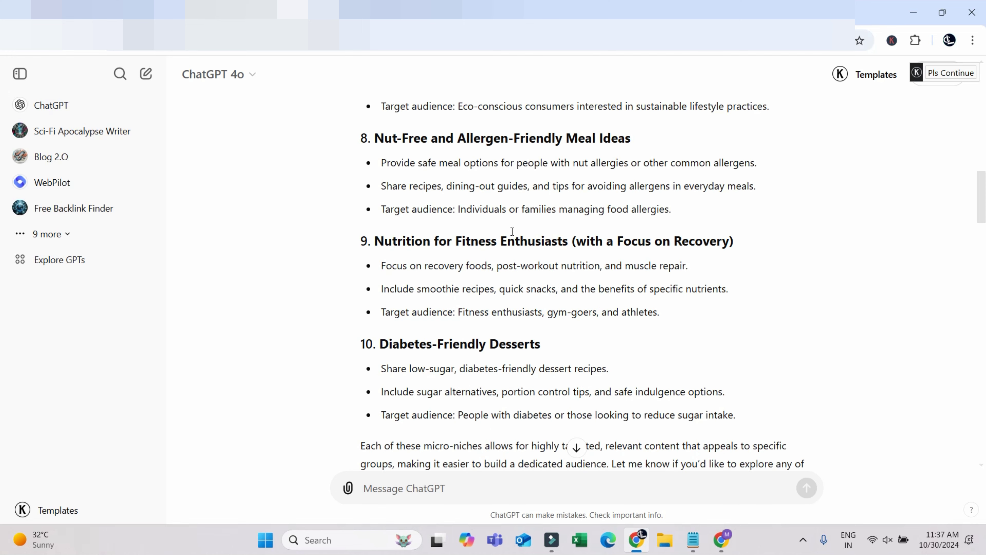
scroll(509, 231, down, 8)
scroll(573, 196, down, 5)
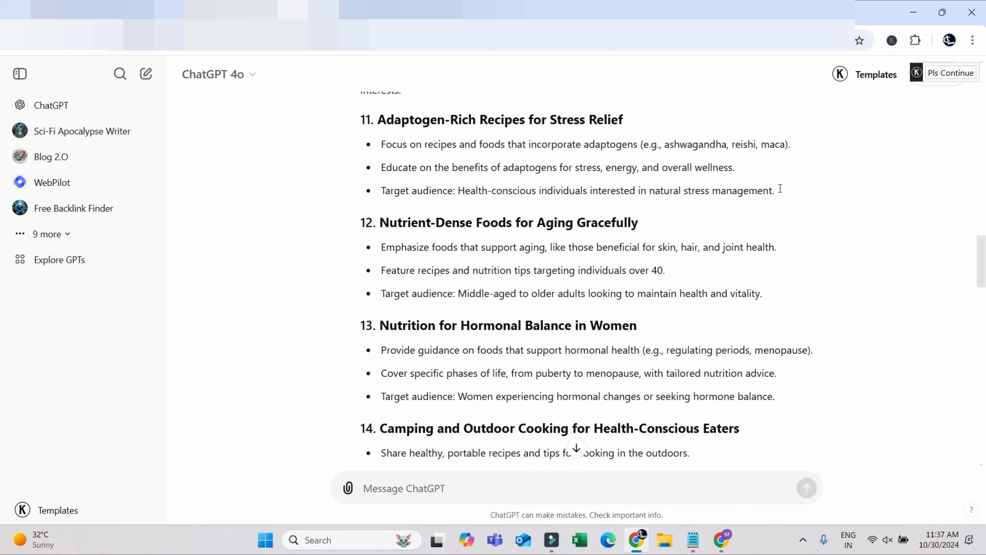
scroll(793, 211, down, 13)
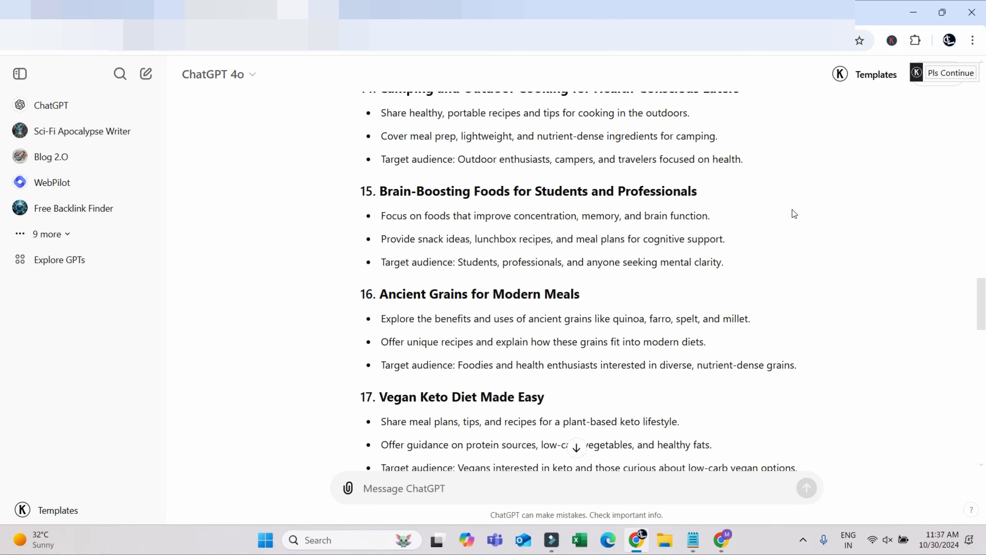
scroll(581, 228, down, 7)
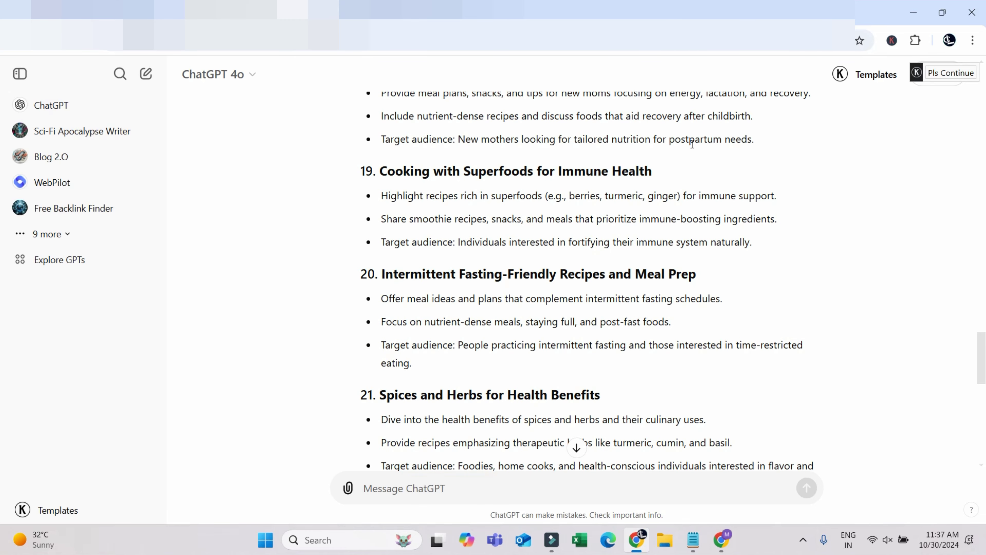
- Examine the Immune Health idea and the Intermittent Fasting topic in ideas 19 and 20 as candidate micro niches
drag(559, 171, 652, 171)
drag(381, 273, 502, 271)
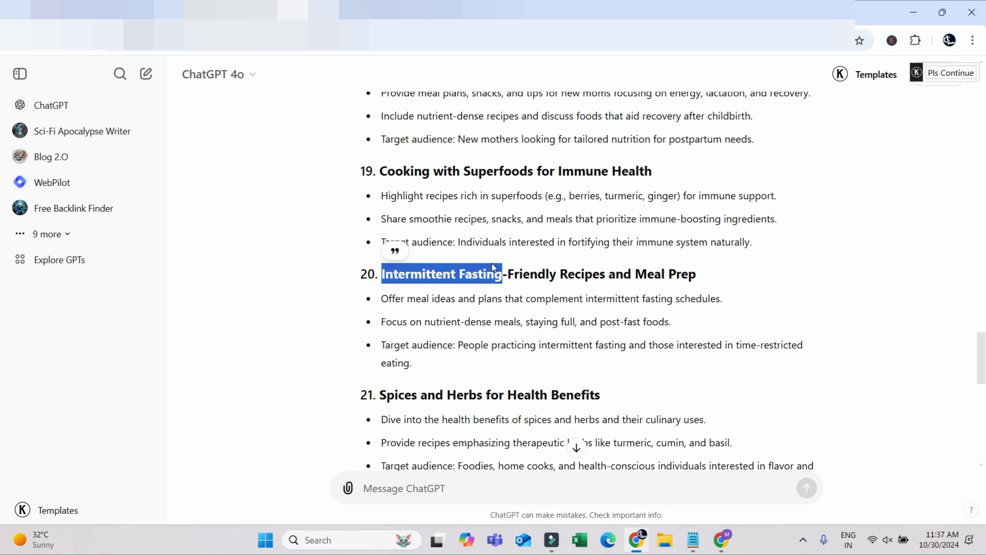
drag(382, 273, 502, 273)
click(428, 276)
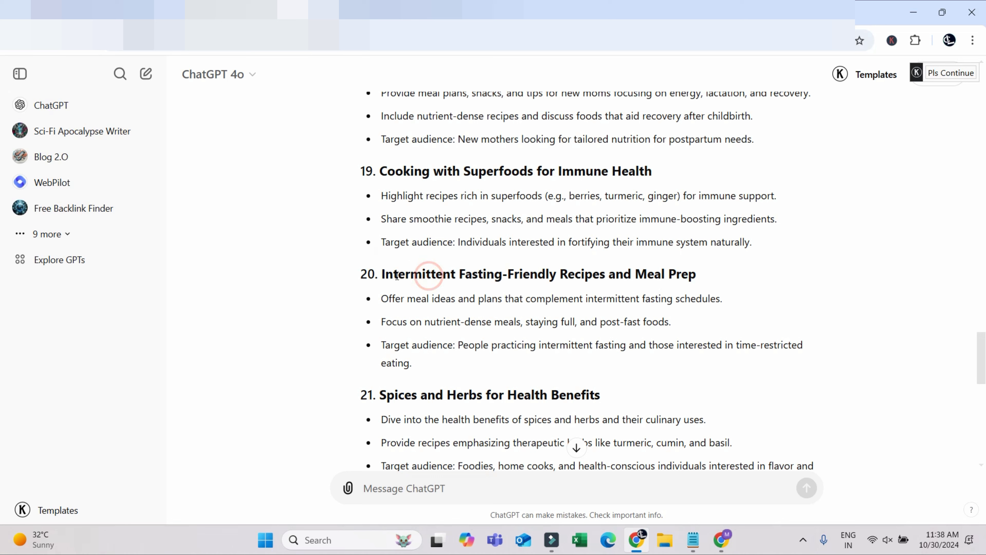
drag(380, 272, 498, 270)
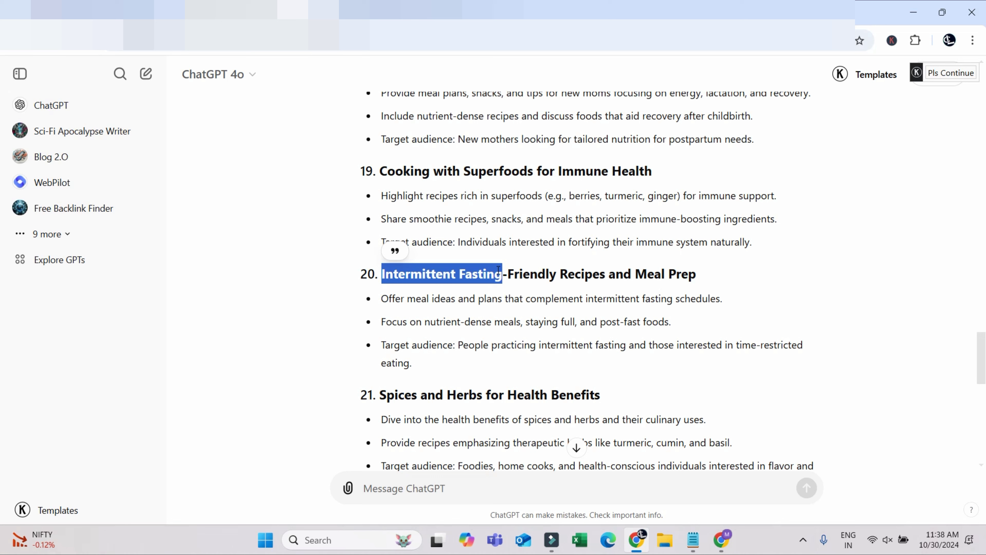
click(499, 269)
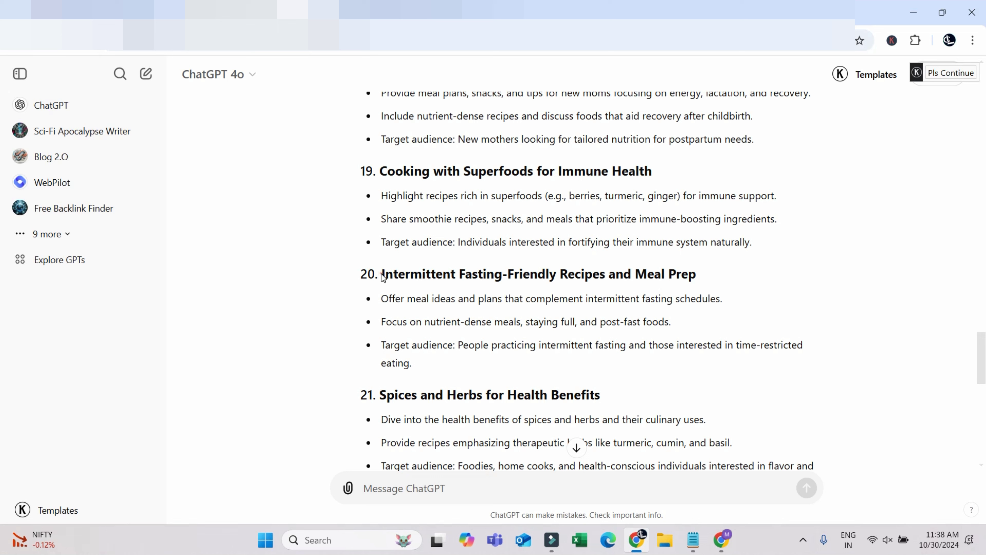
drag(381, 274, 497, 280)
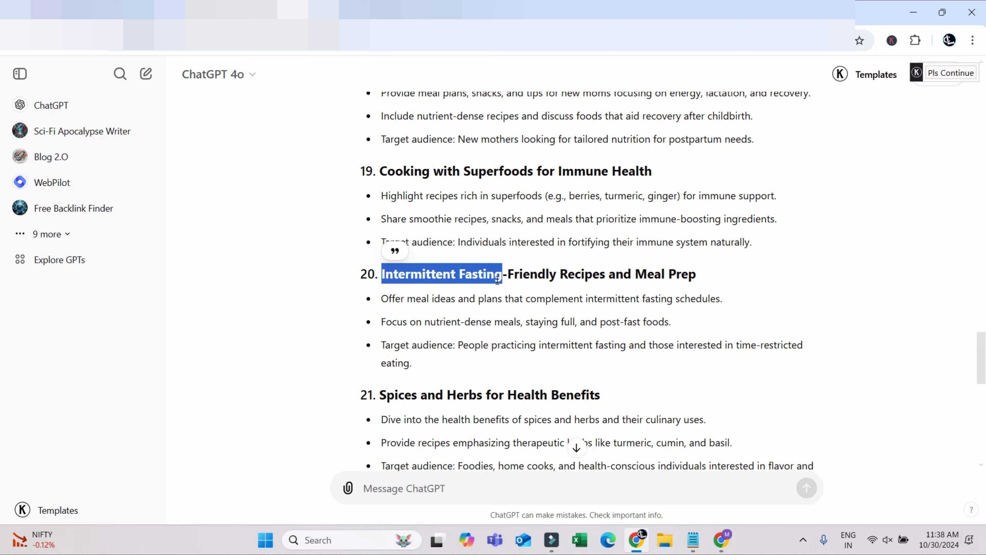
click(492, 280)
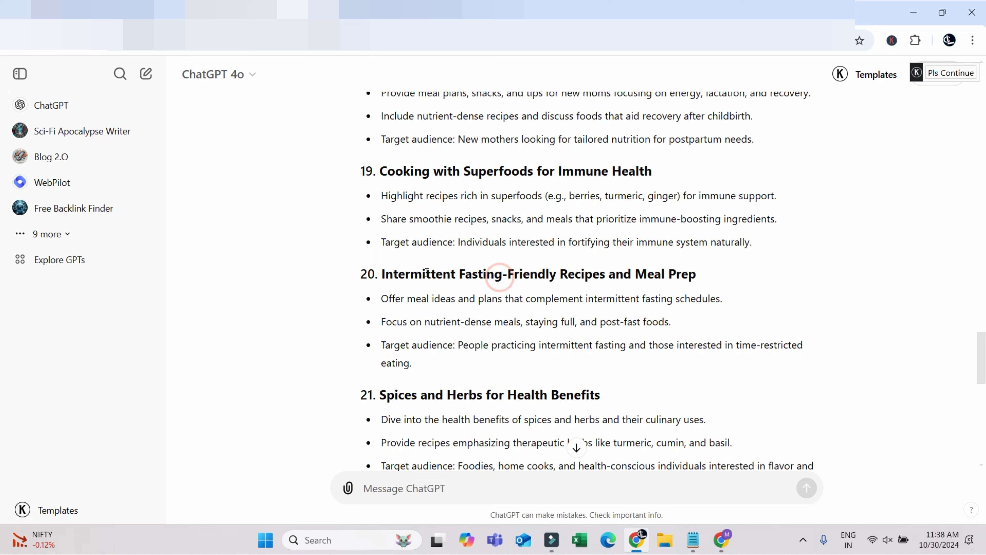
drag(383, 272, 501, 272)
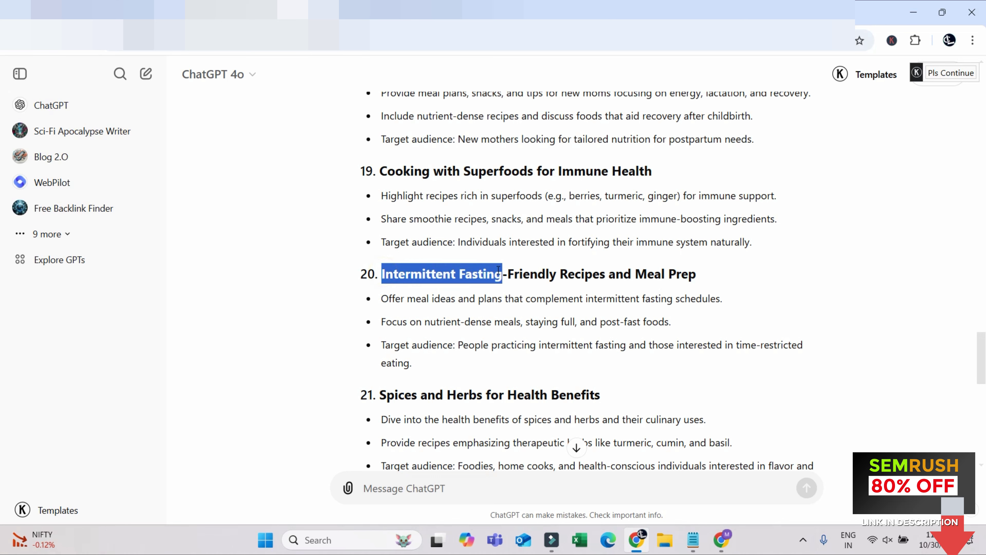
click(501, 271)
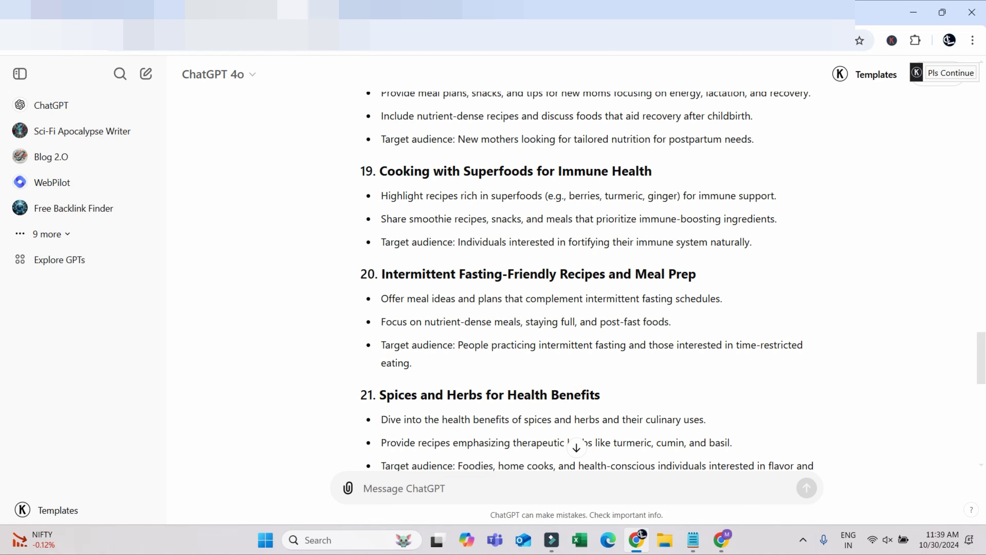
- Compare the broad Google query on food and nutrition with the Intermittent Fasting micro niche in ChatGPT
click(392, 12)
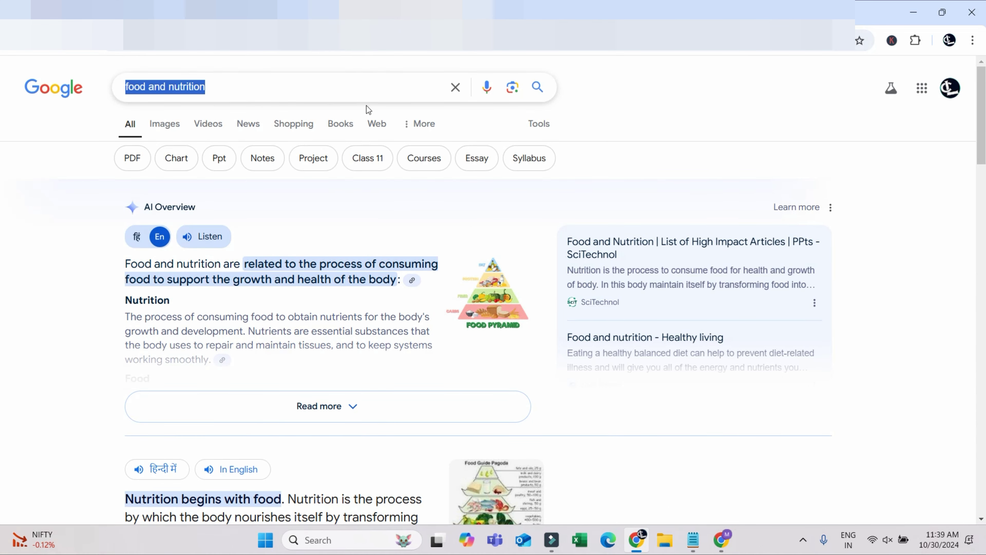
click(272, 11)
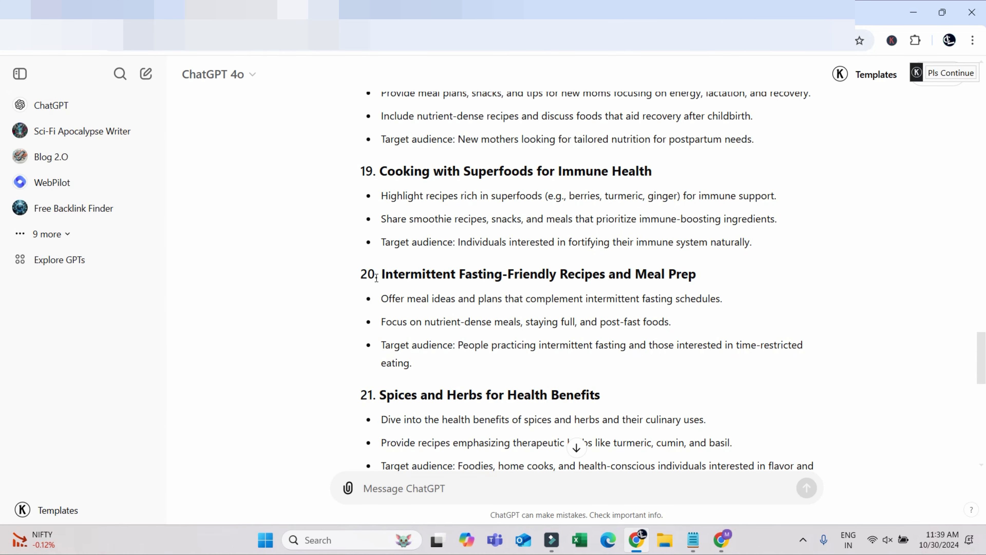
drag(380, 275, 503, 272)
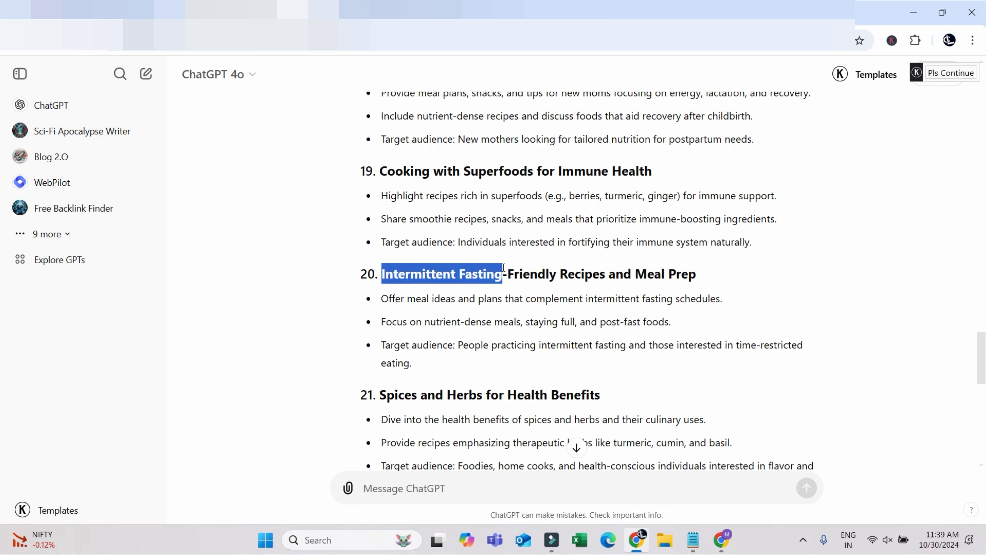
click(502, 273)
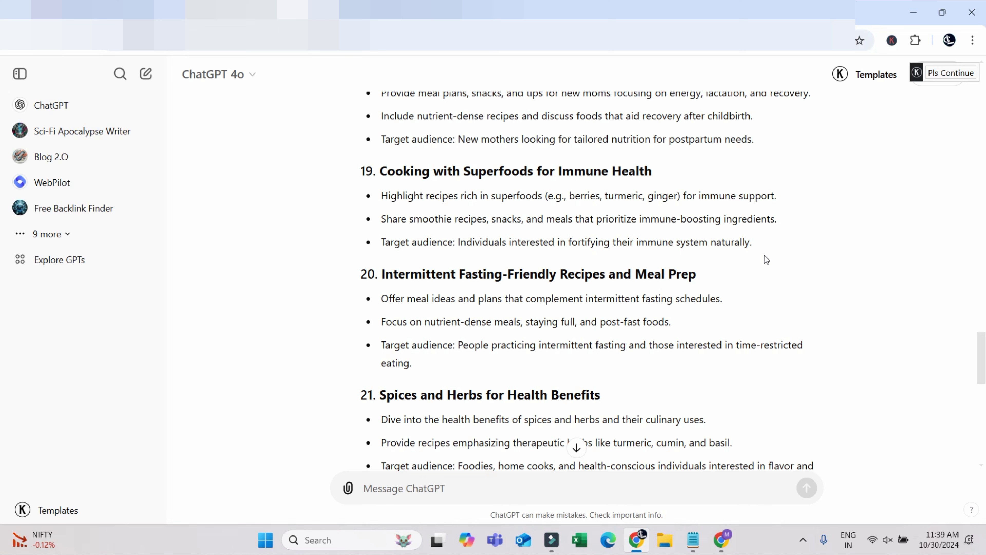
- Copy the words "Intermittent Fasting" from the heading of idea 20 in the ChatGPT answer
scroll(580, 299, up, 1)
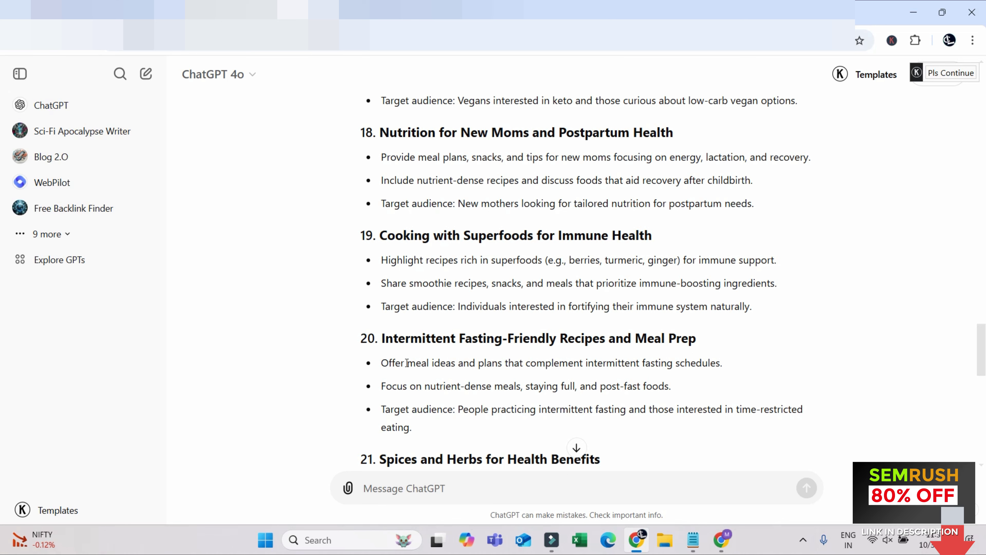
drag(382, 338, 503, 338)
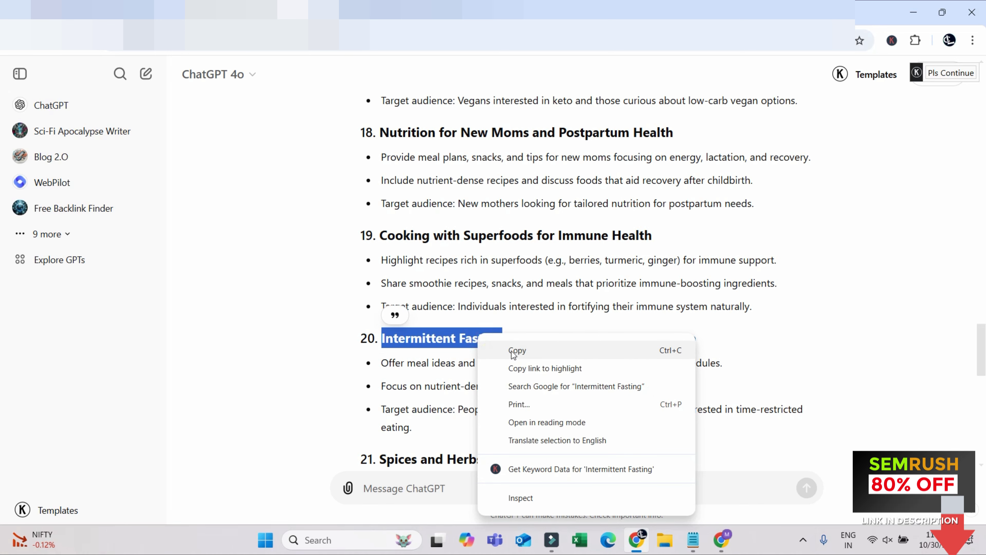
click(536, 347)
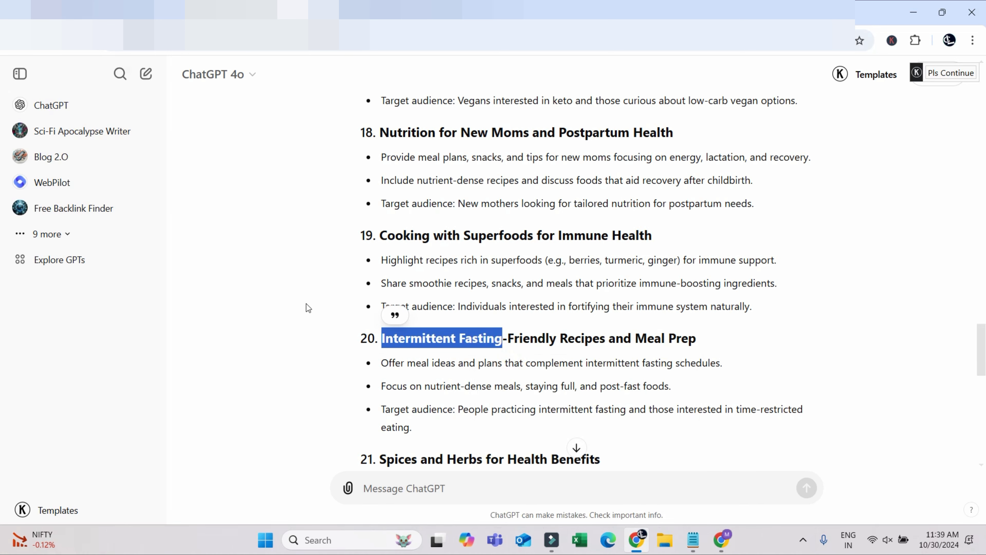
- Switch to Semrush and open the Keyword Magic Tool
click(109, 11)
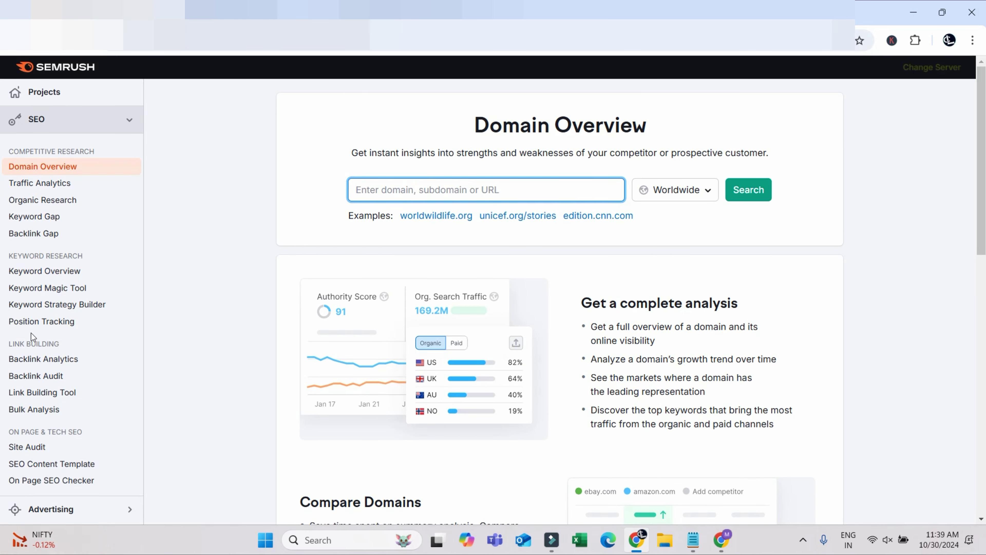
click(53, 287)
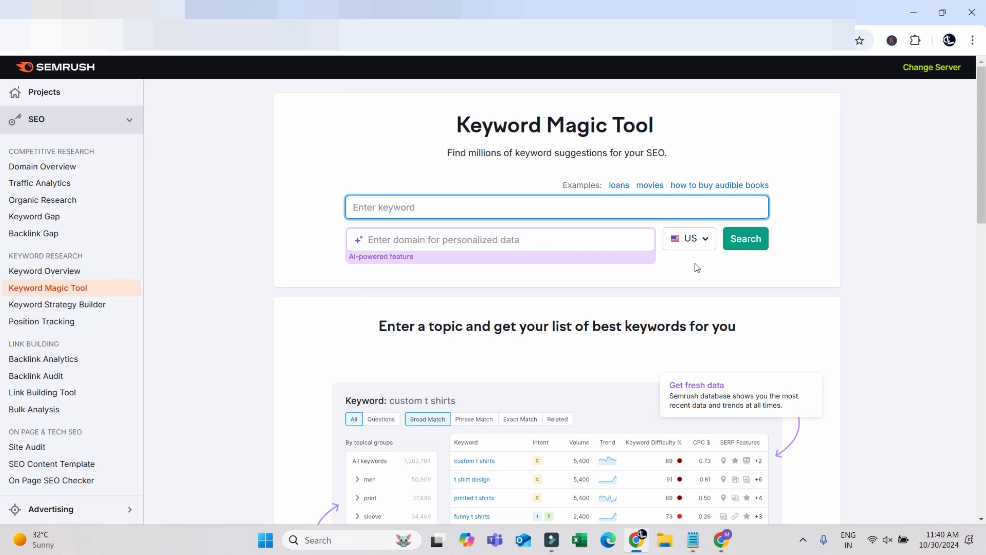
- Search the Keyword Magic Tool for "Intermittent Fasting" with India as the country
click(693, 240)
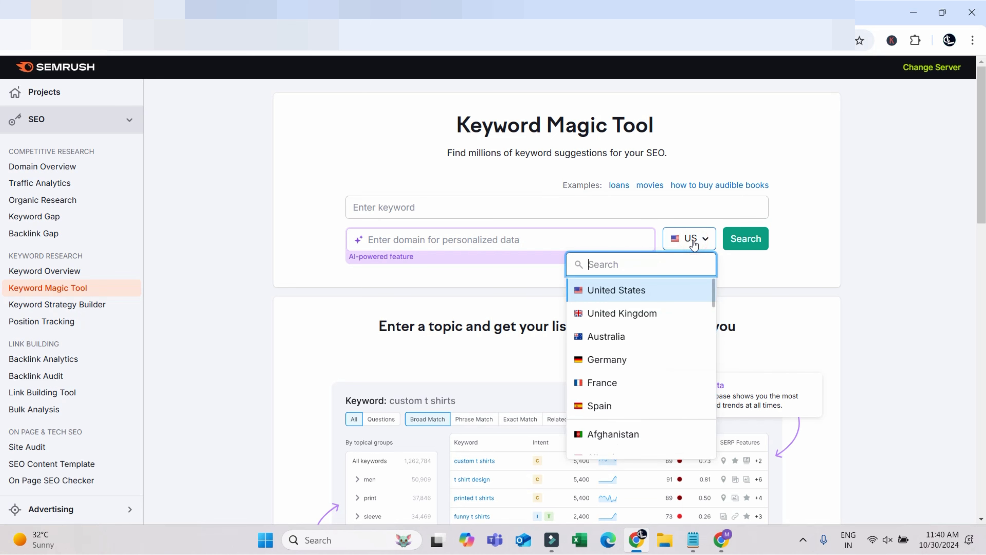
text(ind)
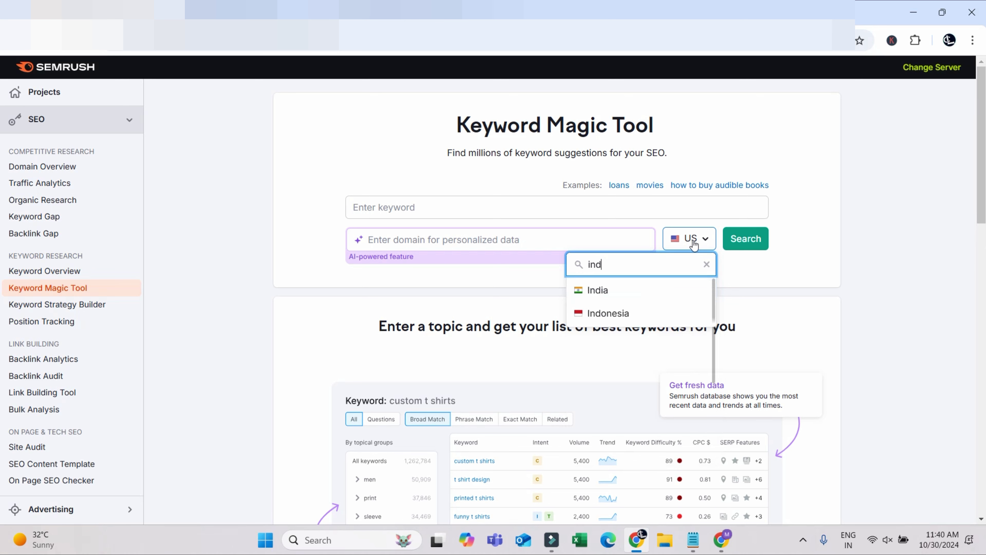
click(622, 297)
click(461, 213)
key(ctrl+v)
drag(458, 206, 346, 206)
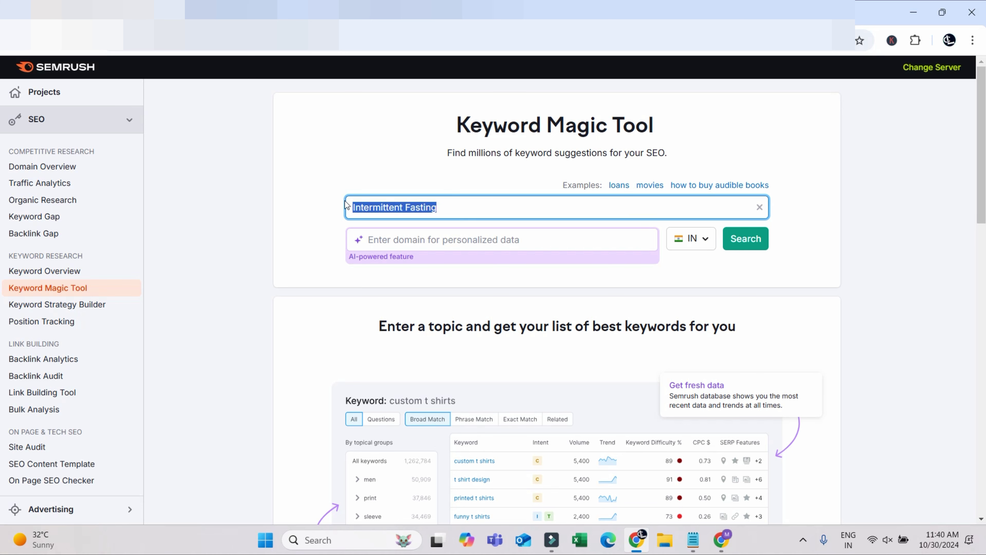
click(272, 224)
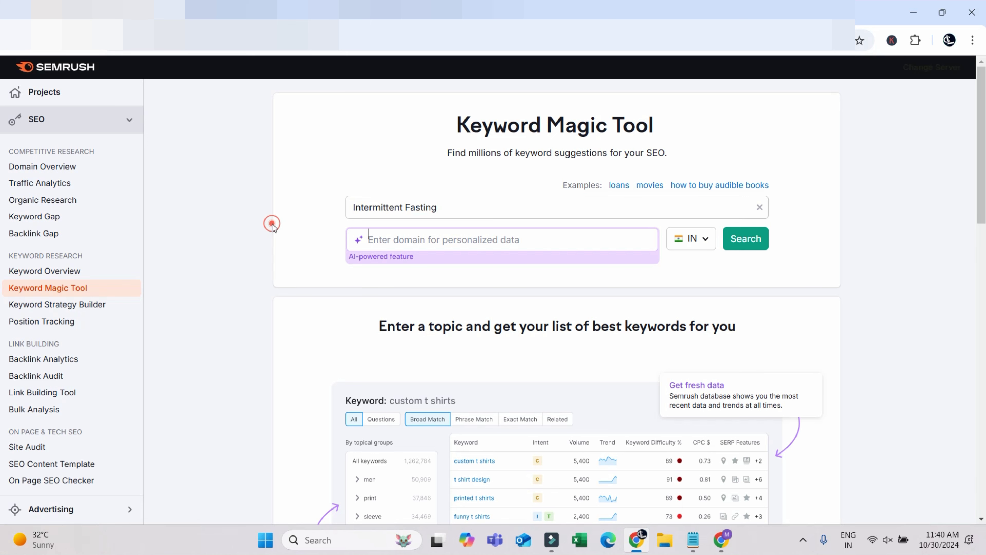
click(738, 245)
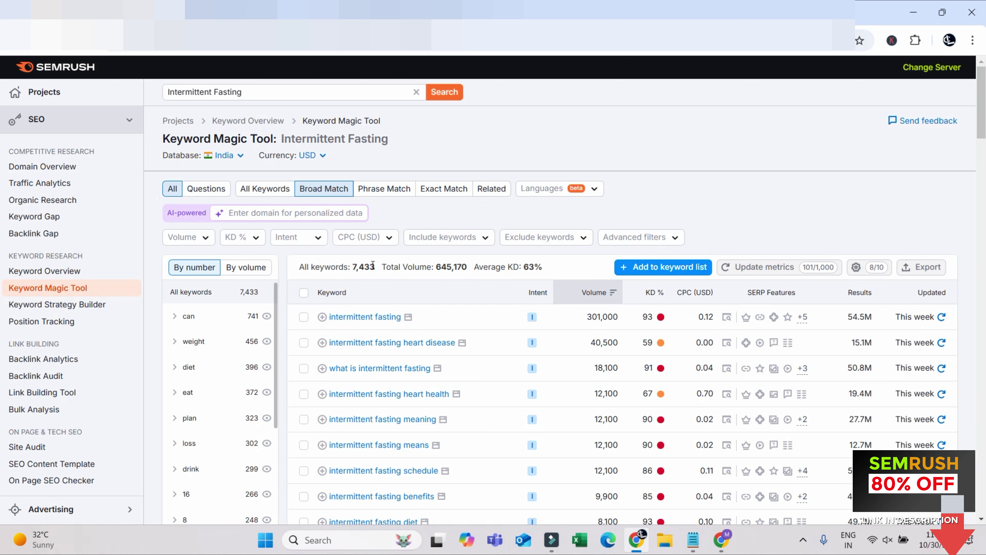
- Examine the total search volume and the list of Intermittent Fasting keywords with their individual volumes
drag(382, 267, 467, 267)
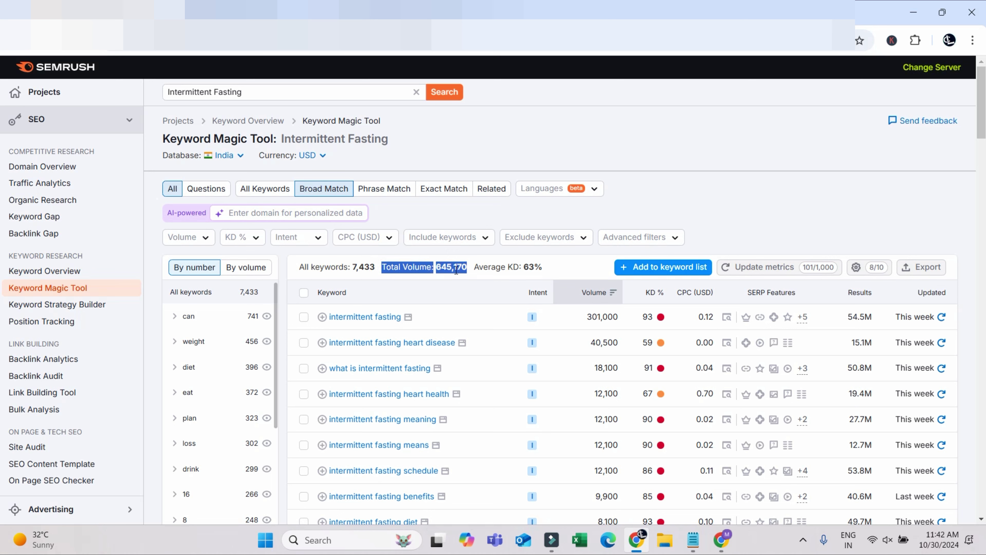
click(468, 270)
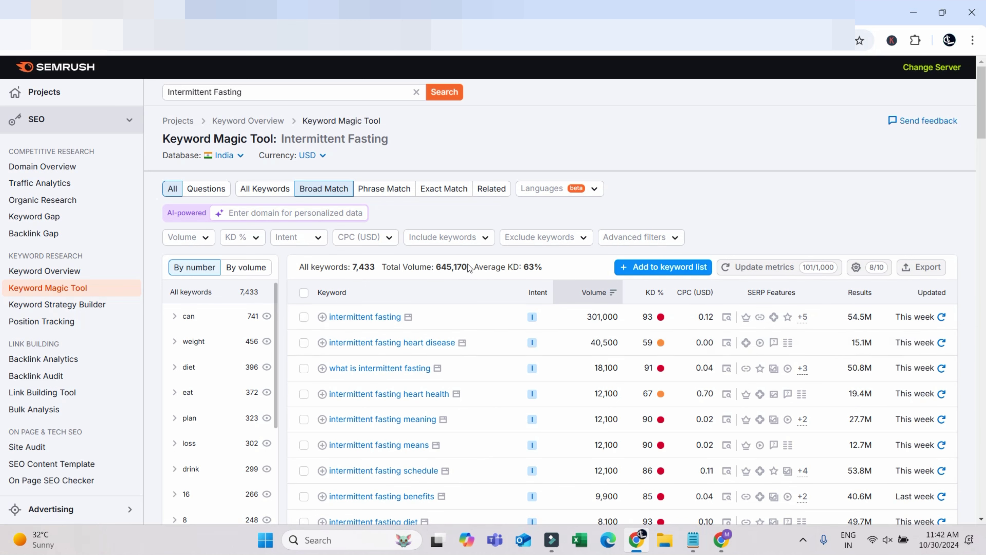
drag(469, 268, 437, 268)
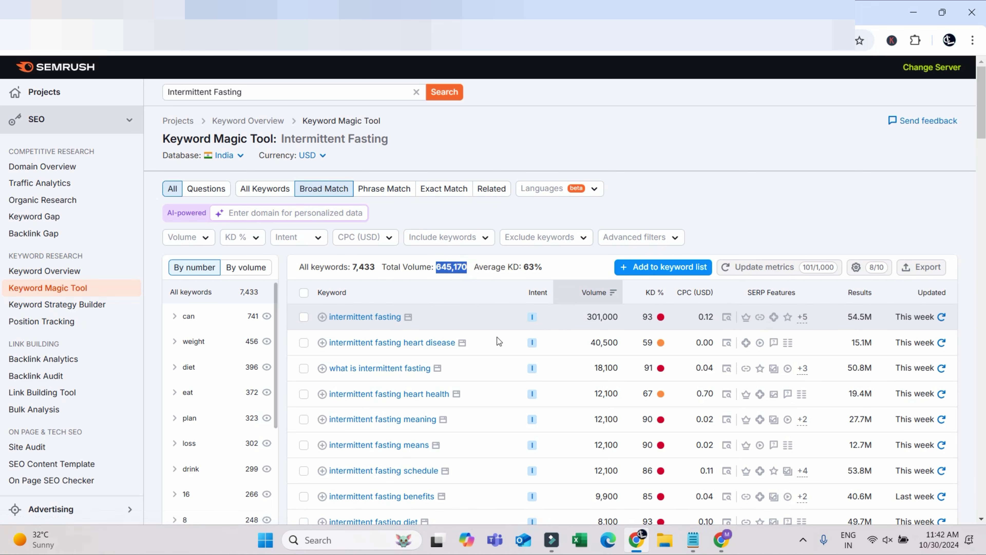
scroll(446, 344, down, 10)
scroll(468, 326, down, 5)
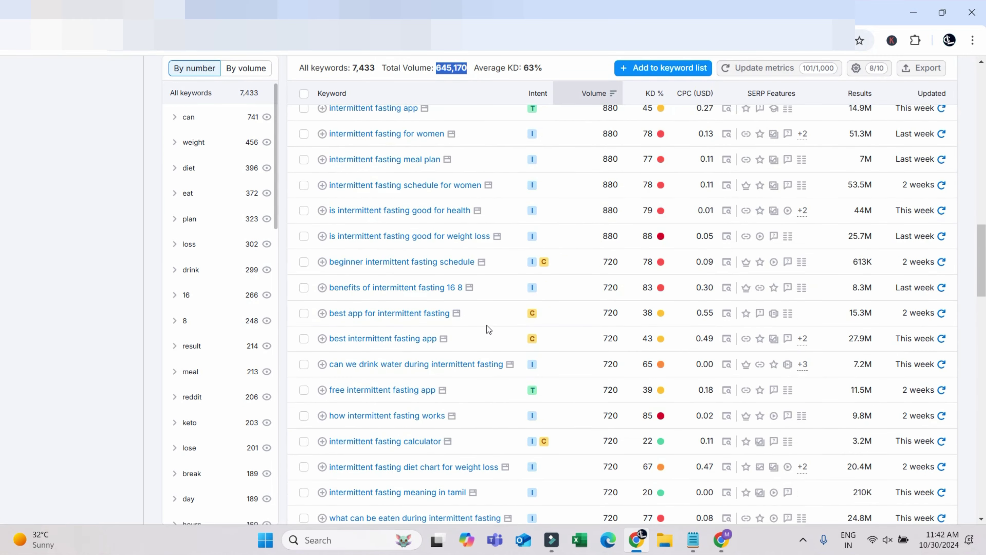
scroll(487, 326, up, 10)
scroll(472, 311, up, 2)
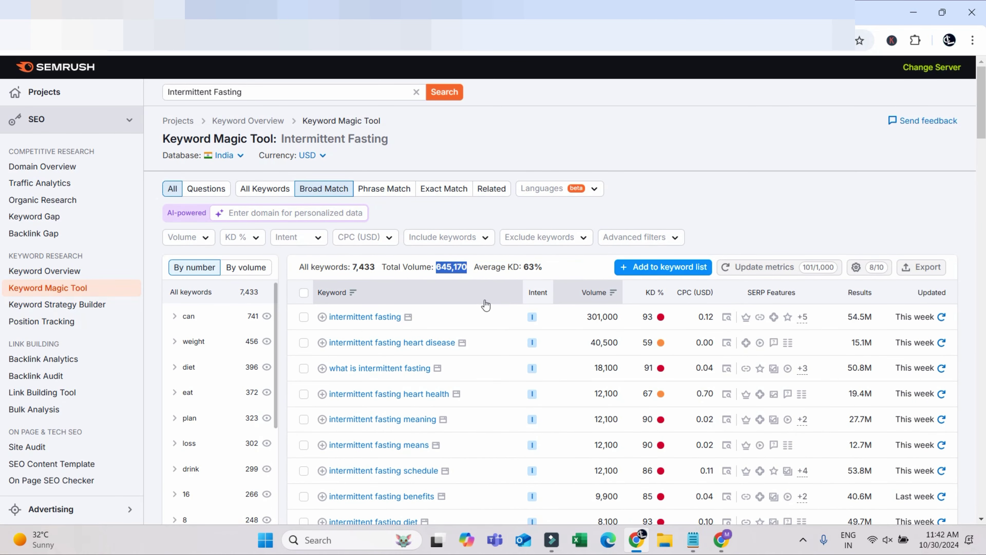
scroll(377, 326, down, 5)
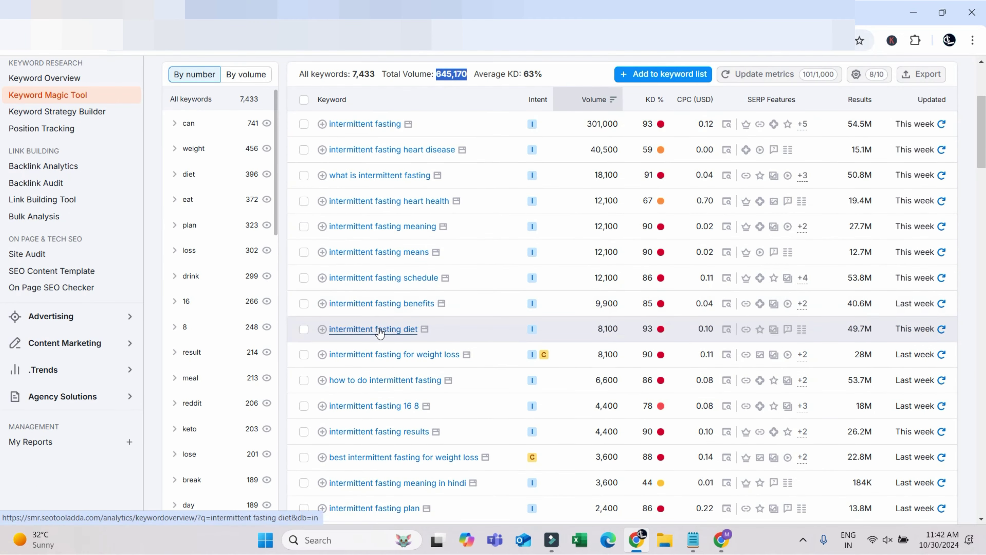
- Check the keyword difficulty ratings of the highest-volume Intermittent Fasting keywords
scroll(399, 319, up, 3)
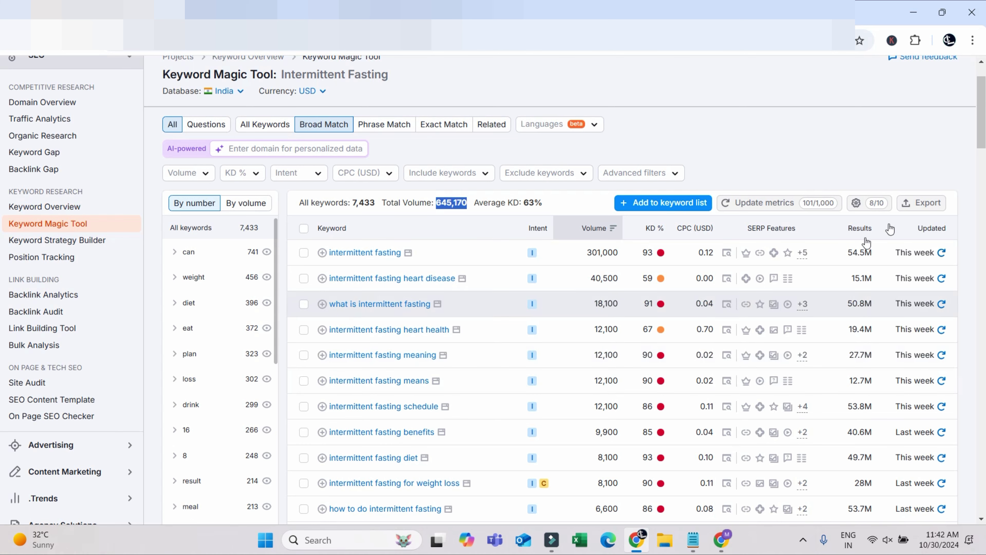
mouse_move(661, 254)
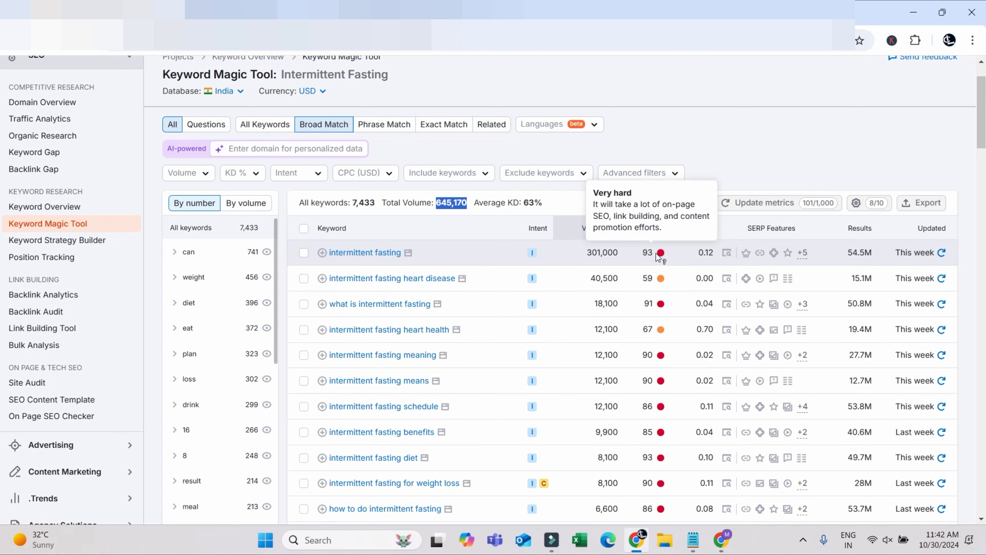
mouse_move(663, 280)
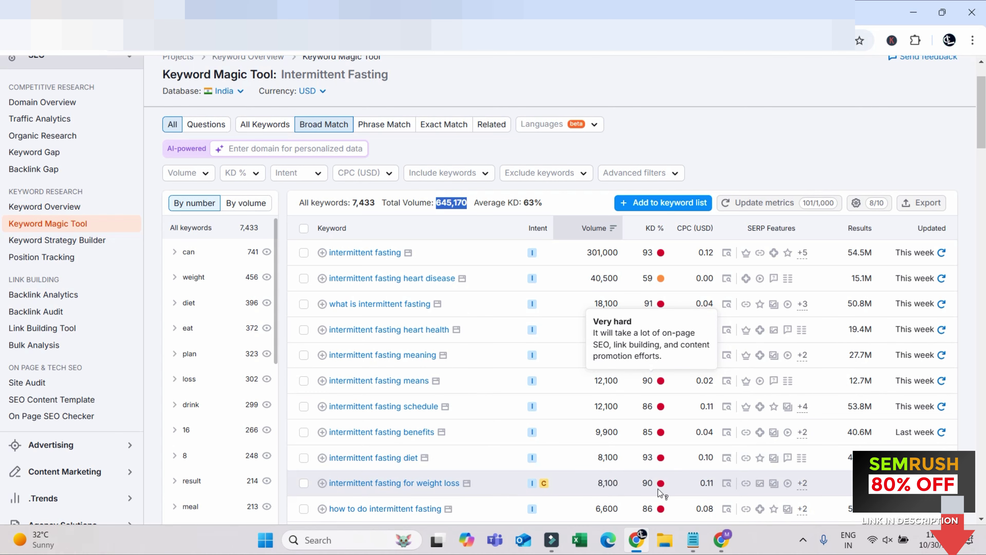
mouse_move(659, 489)
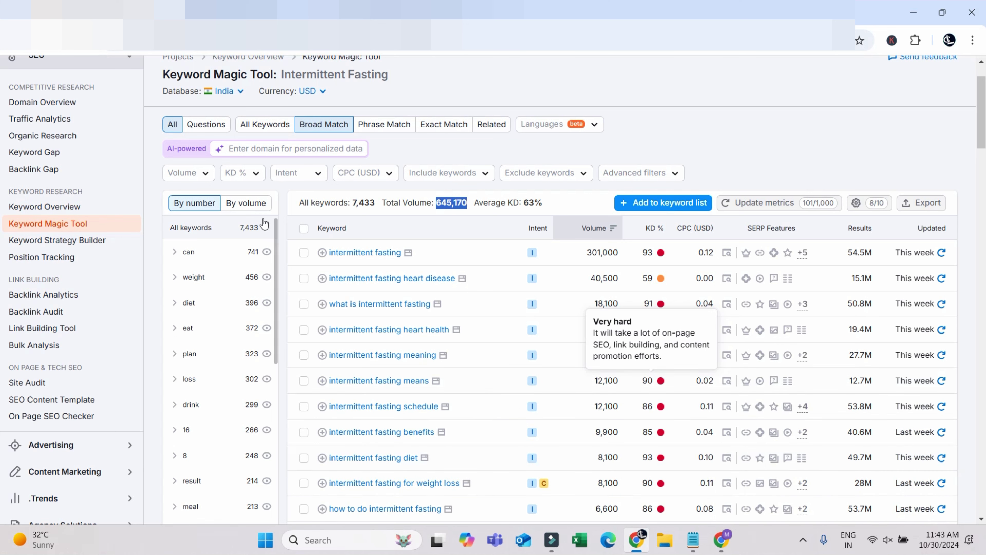
- Filter the keywords to a custom volume range starting from 100 and check the filtered total volume
click(170, 174)
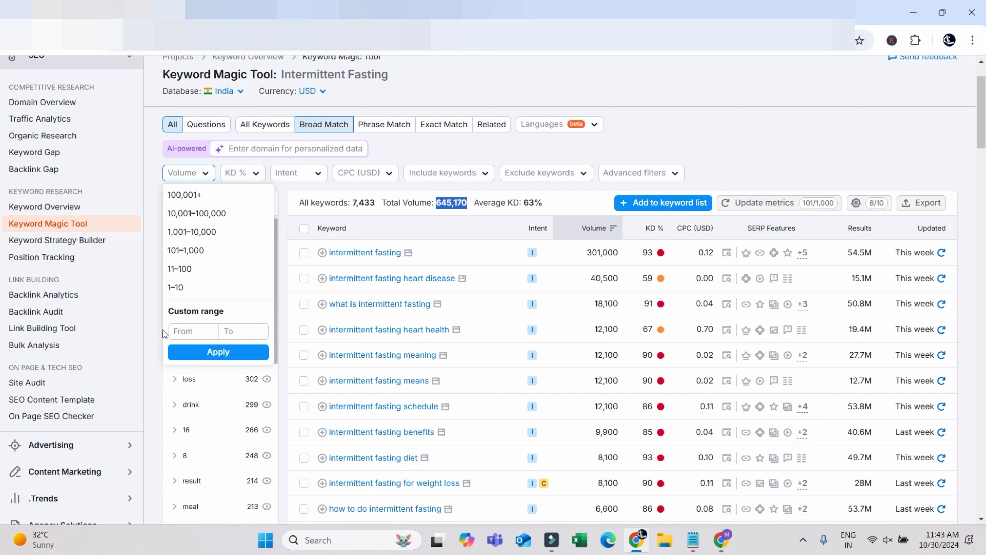
click(182, 330)
text(100)
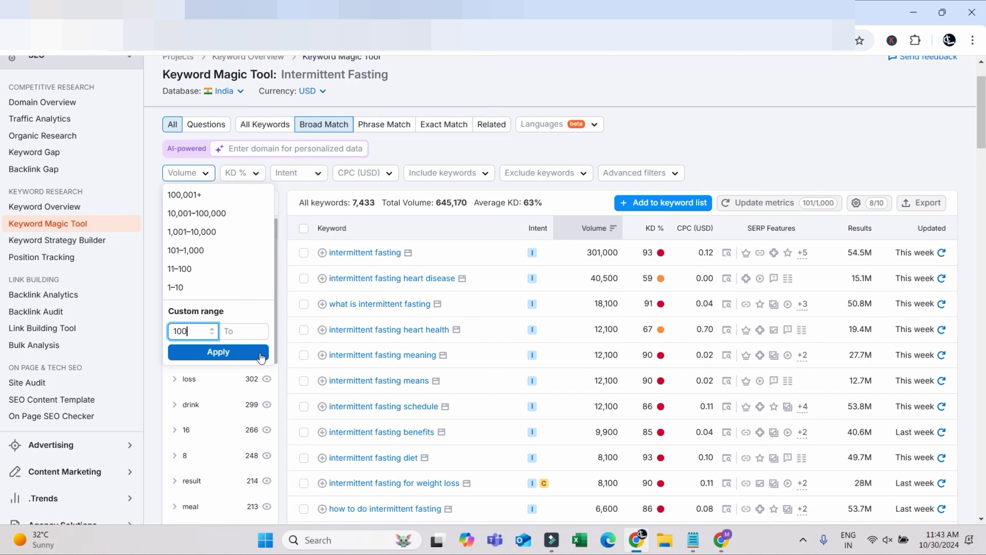
double_click(185, 330)
click(244, 353)
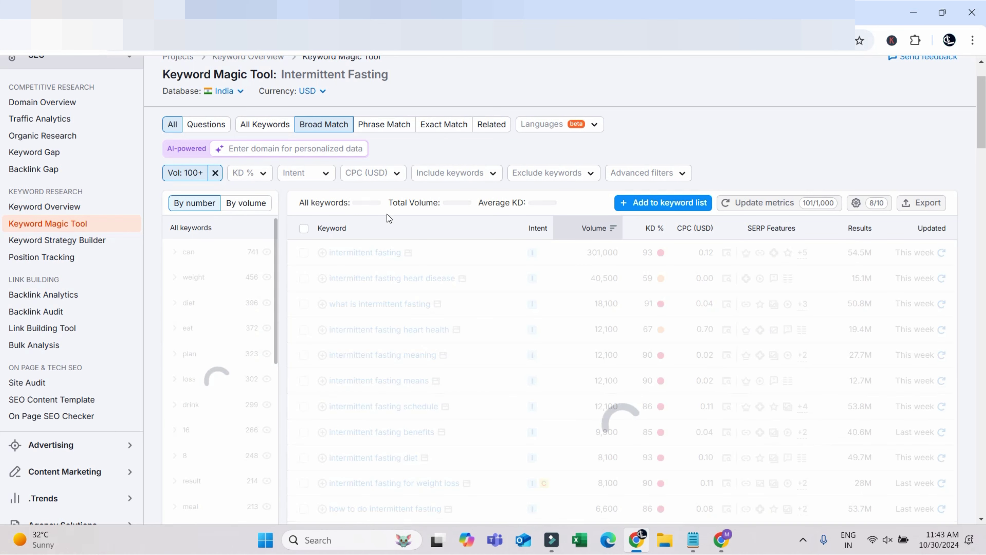
scroll(367, 266, up, 2)
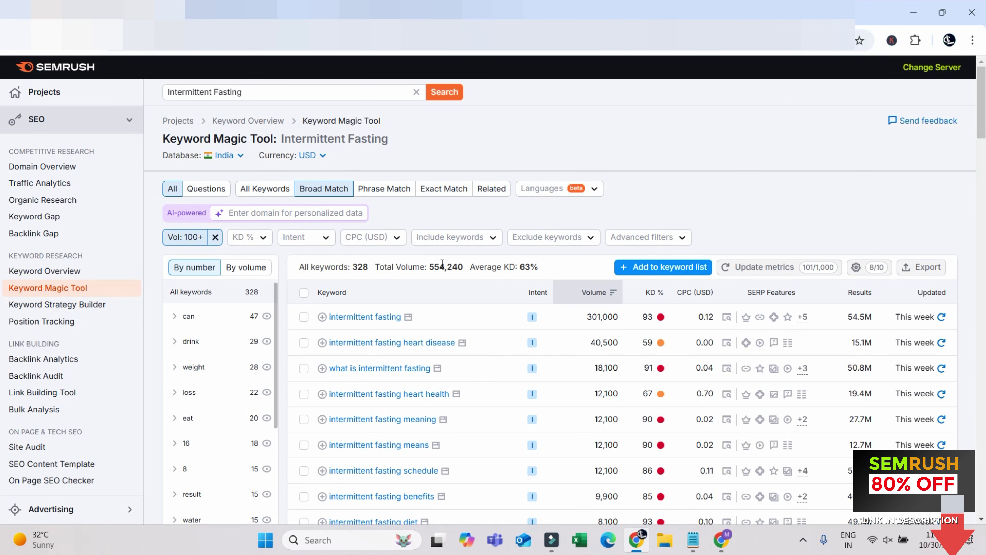
drag(428, 267, 463, 266)
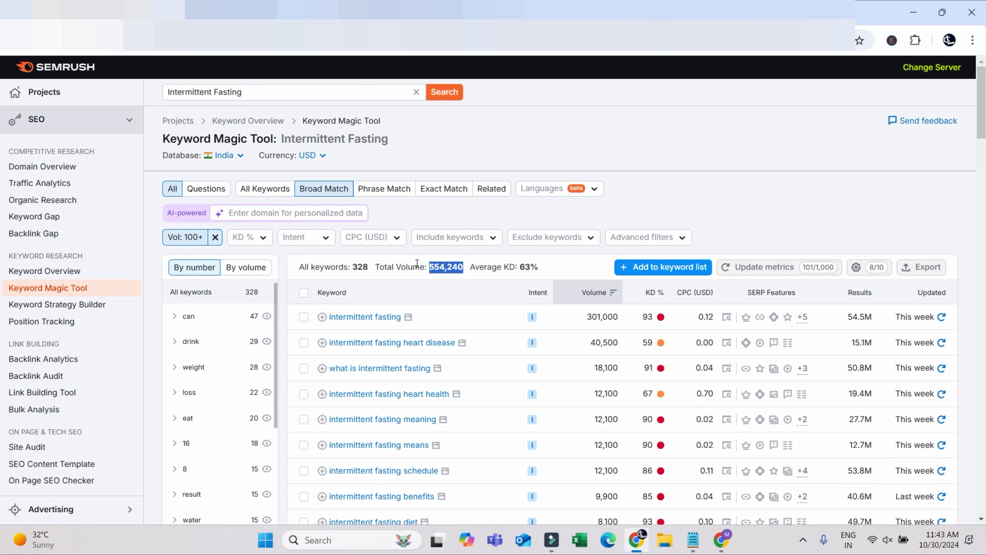
click(432, 266)
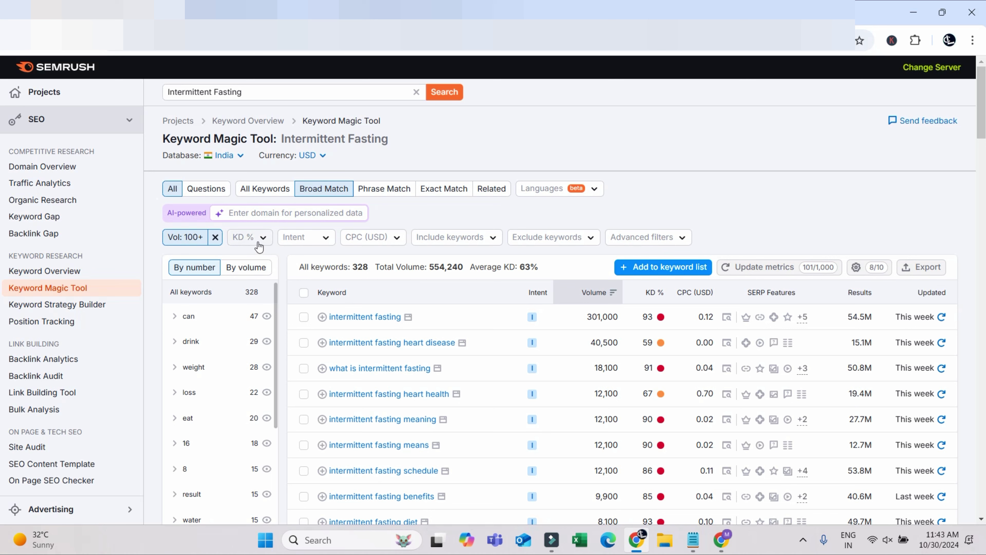
- Filter the keyword list by Informational search intent
click(309, 240)
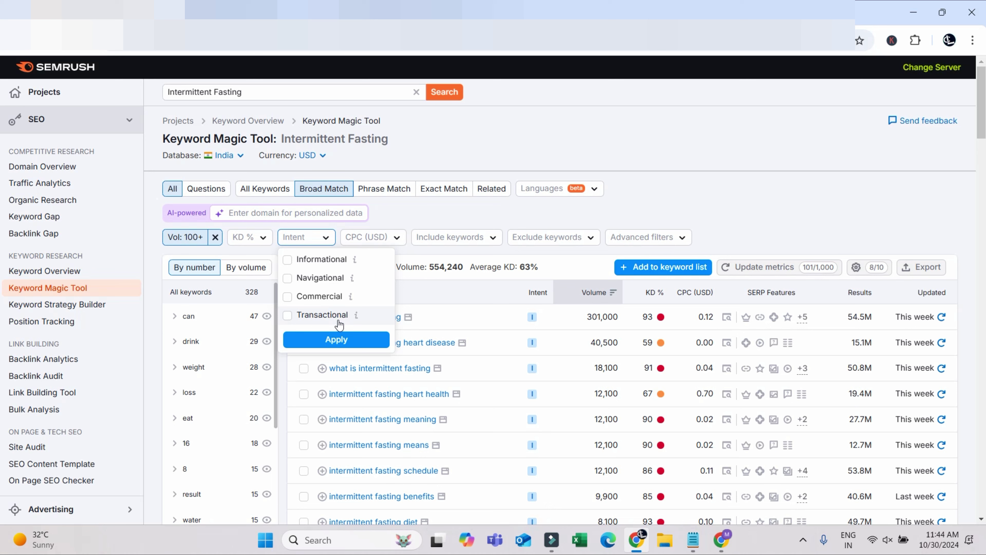
mouse_move(355, 316)
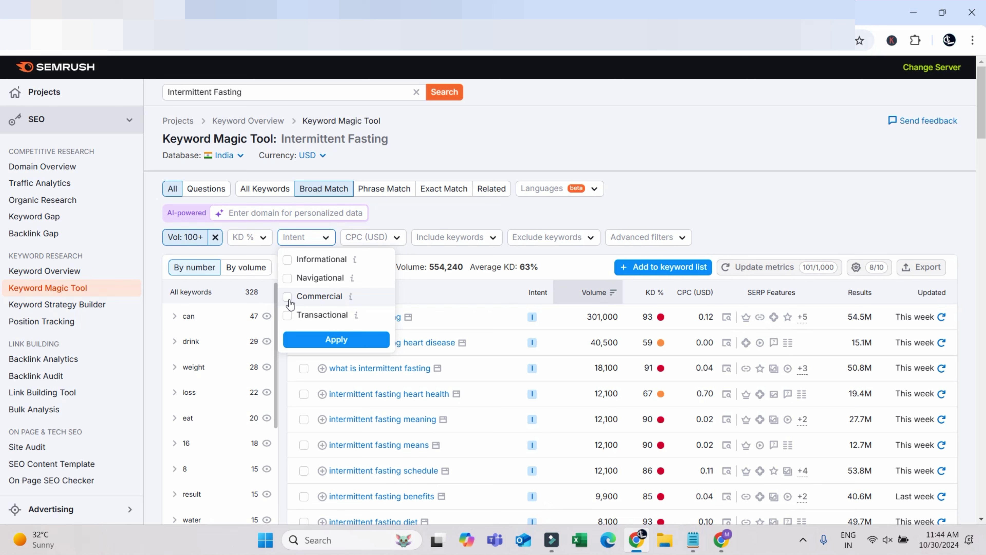
click(287, 260)
click(333, 340)
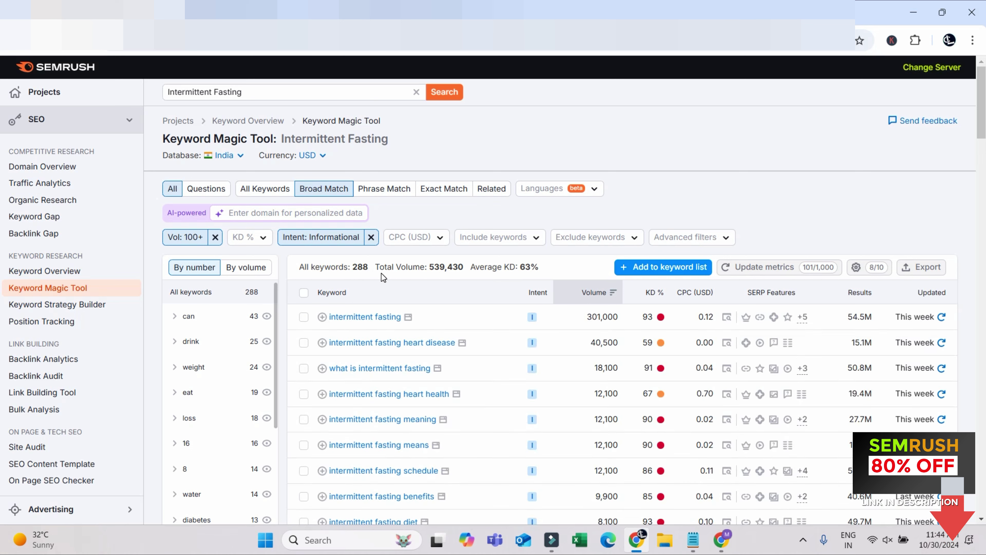
- Try the Very easy (0–14%) keyword difficulty filter on the list and remove it
click(261, 241)
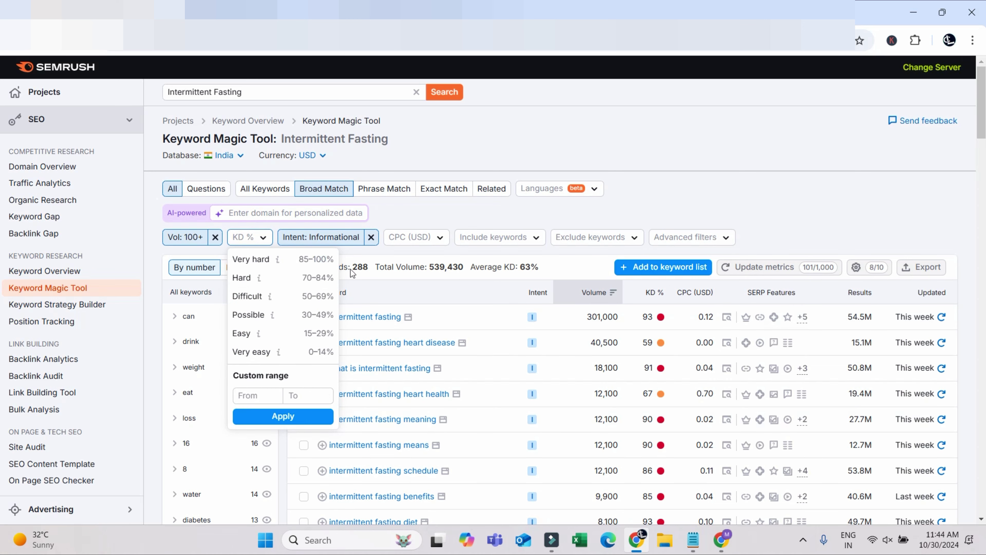
click(311, 353)
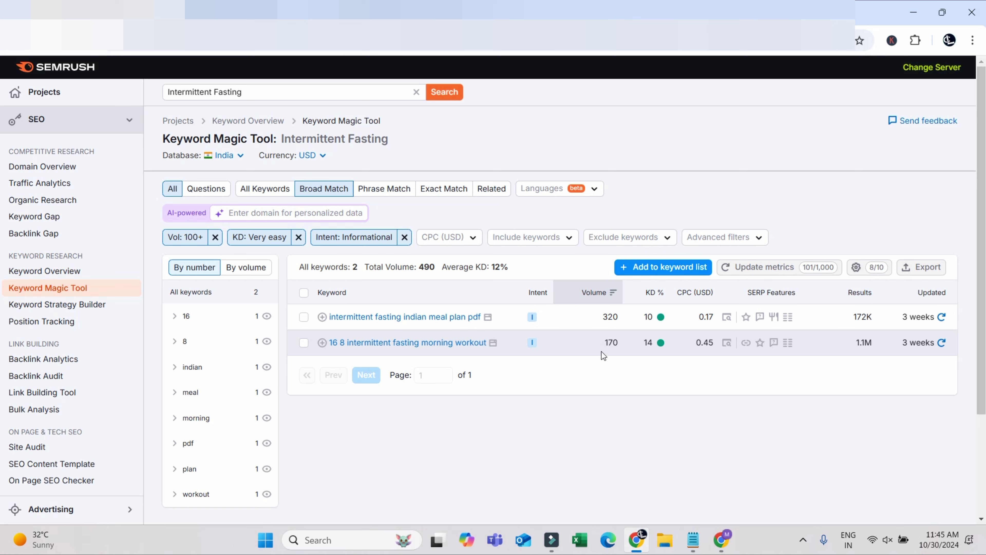
click(297, 238)
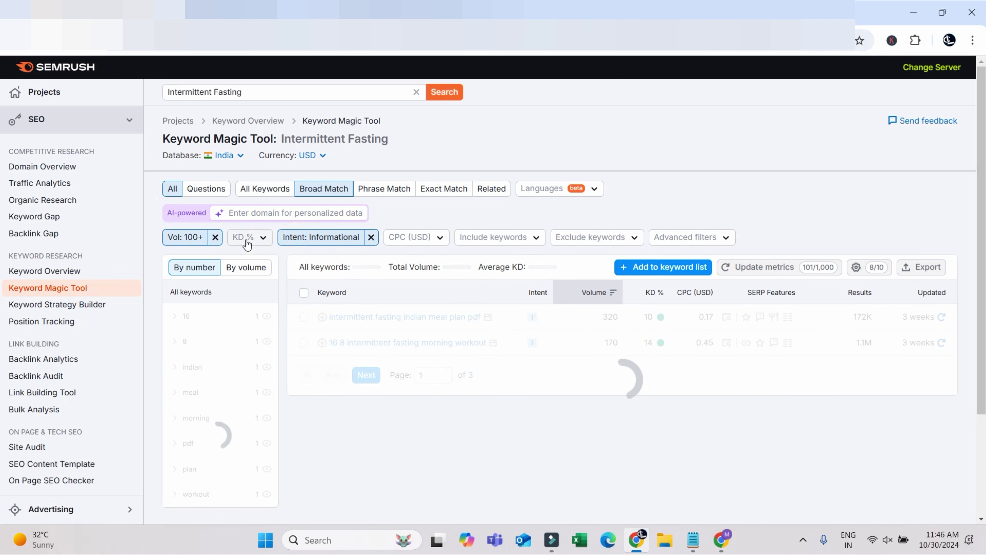
- Filter the keywords to a custom keyword difficulty range of up to 29%
click(265, 236)
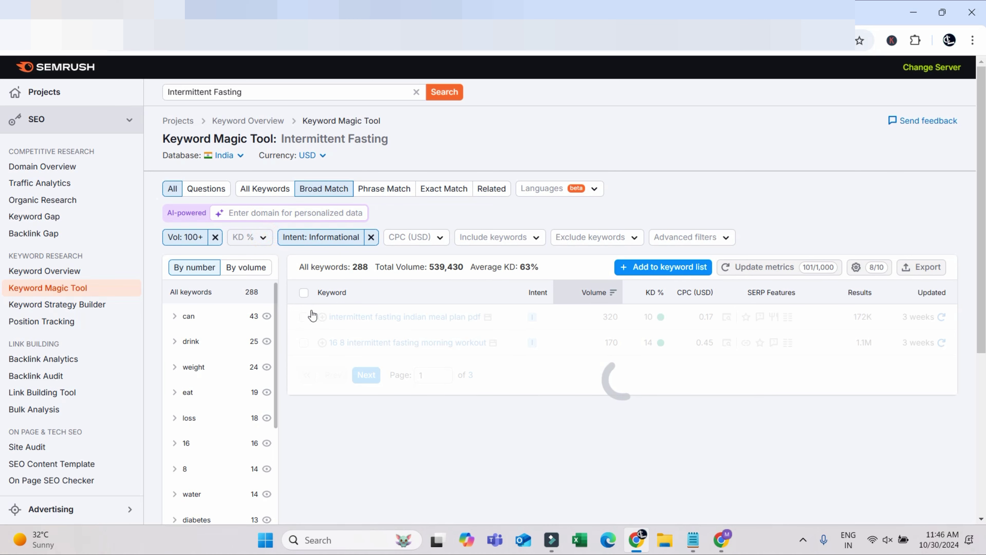
click(263, 235)
click(260, 242)
click(258, 238)
click(296, 395)
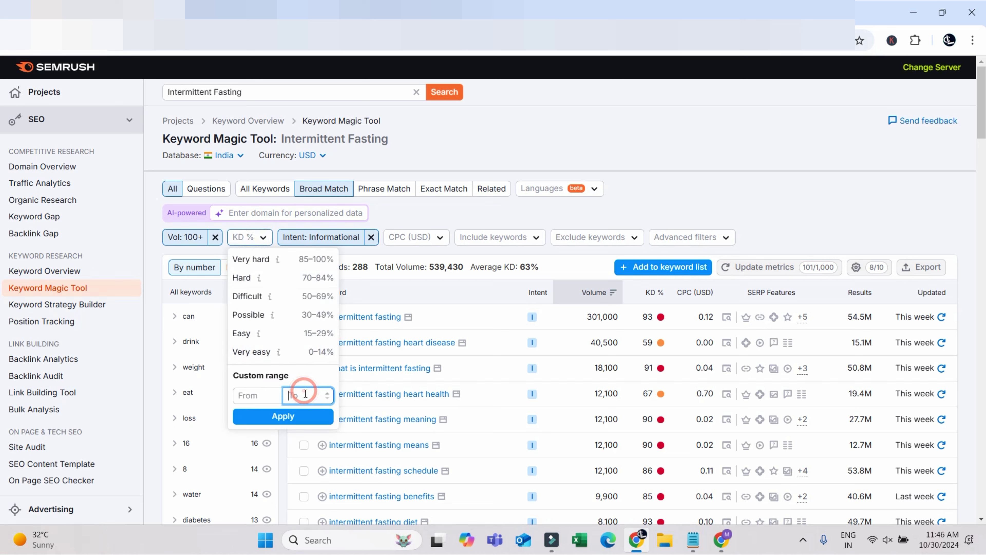
text(29)
click(287, 415)
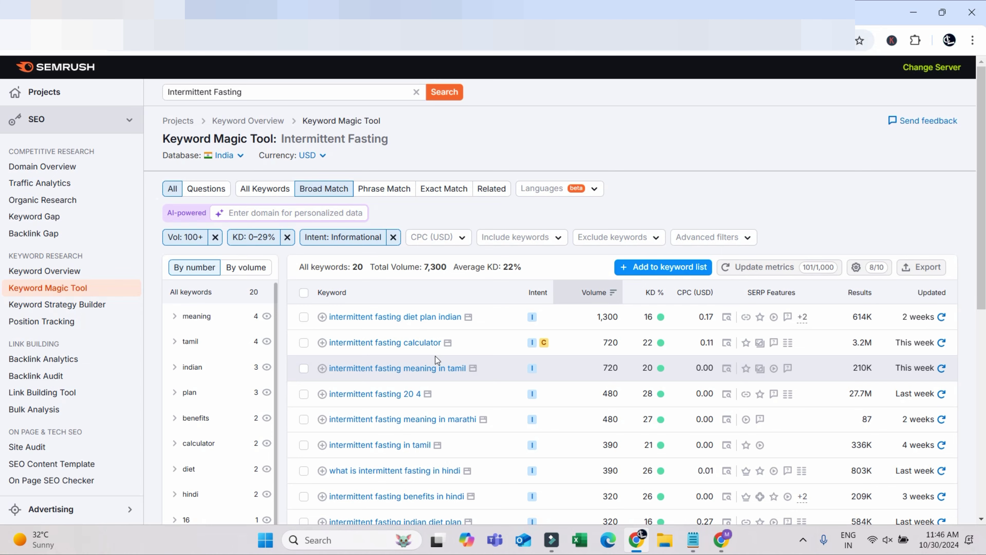
- Review the filtered low-difficulty keywords, comparing their volumes, difficulty scores and the total volume
scroll(433, 358, down, 5)
scroll(446, 381, down, 4)
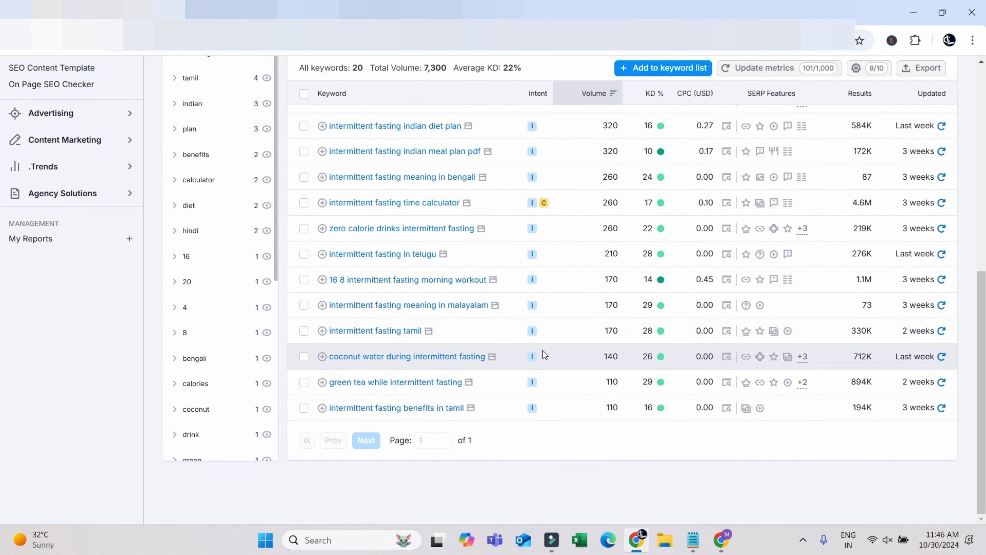
scroll(544, 353, up, 10)
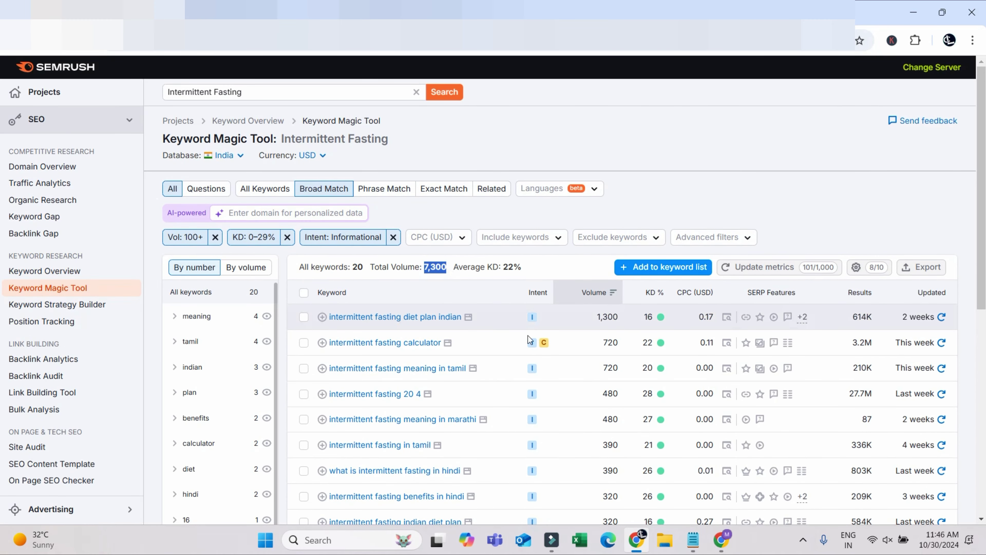
click(796, 129)
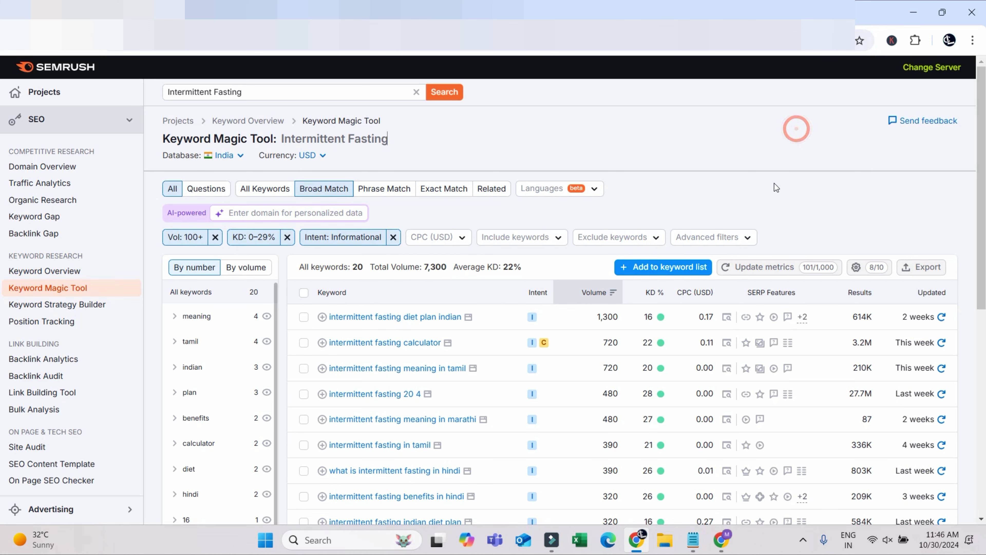
scroll(659, 374, down, 8)
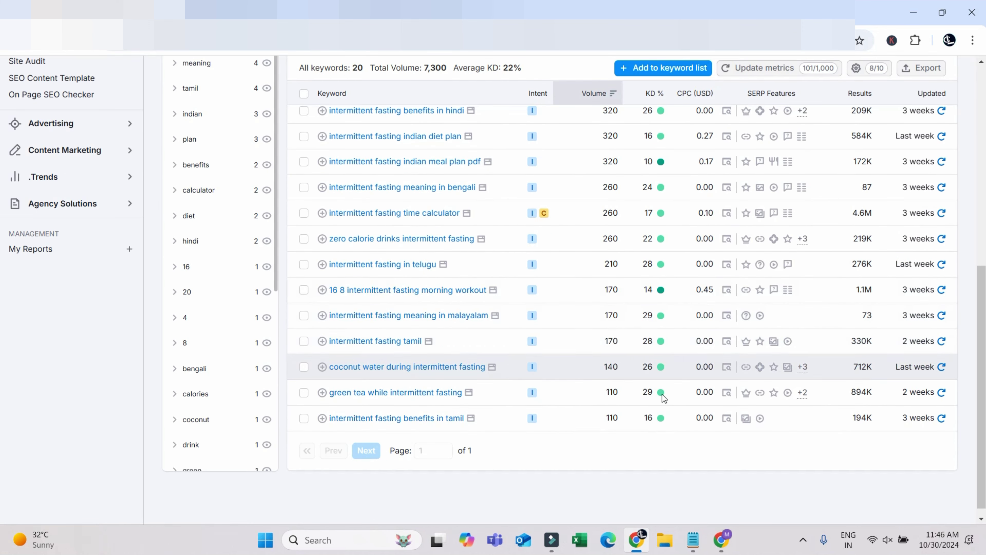
scroll(532, 355, up, 5)
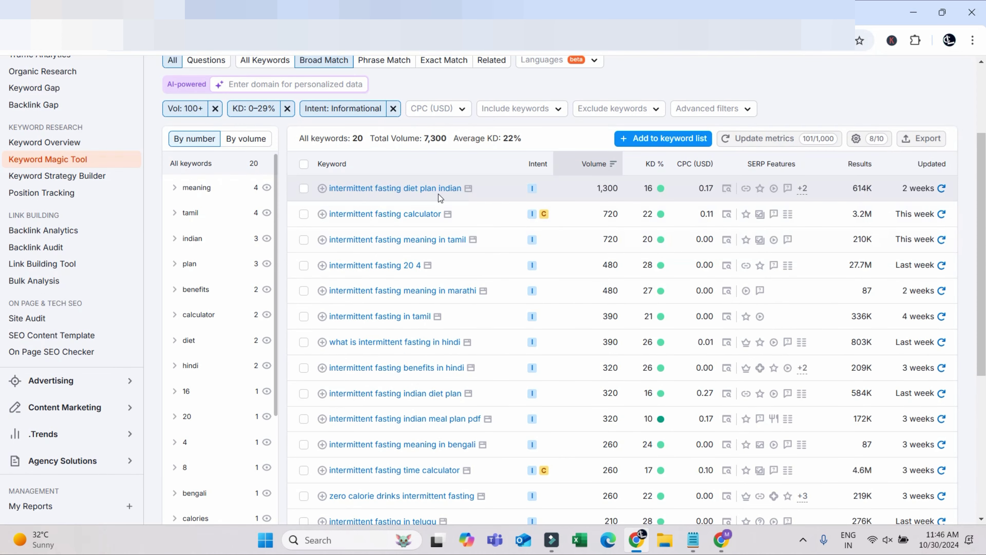
- Examine the remaining low-difficulty keywords, focusing on the volume and difficulty of "intermittent fasting indian meal plan pdf"
scroll(569, 289, down, 5)
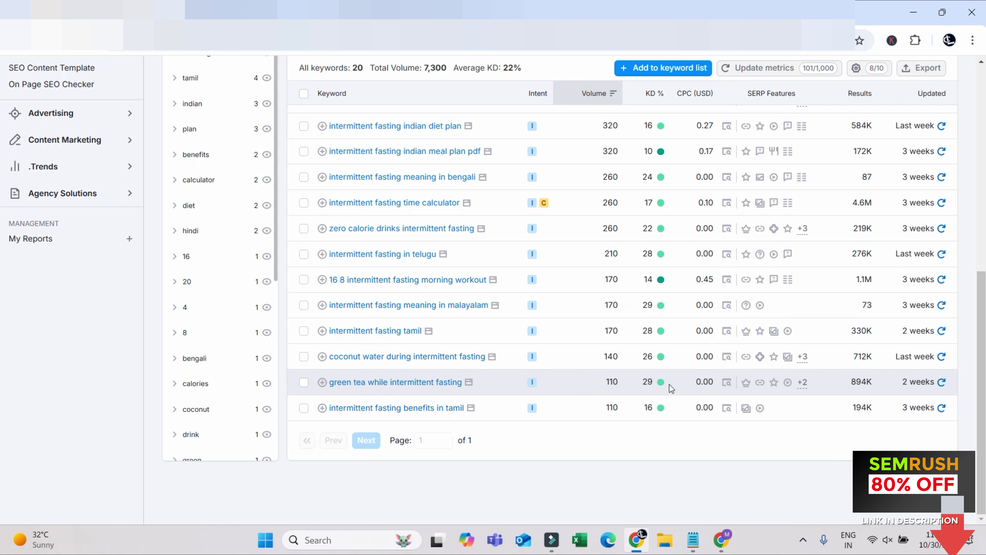
mouse_move(655, 386)
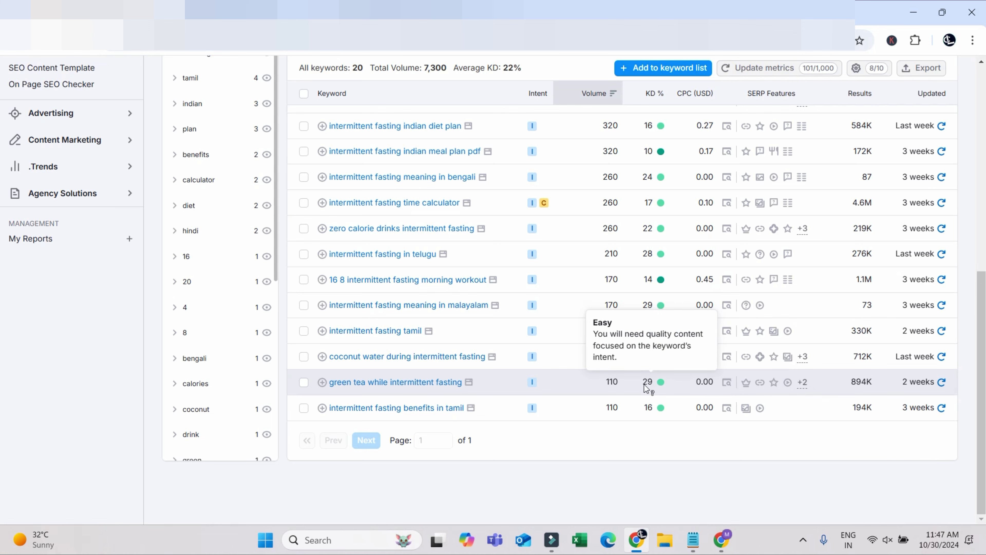
scroll(646, 387, up, 5)
scroll(649, 365, down, 3)
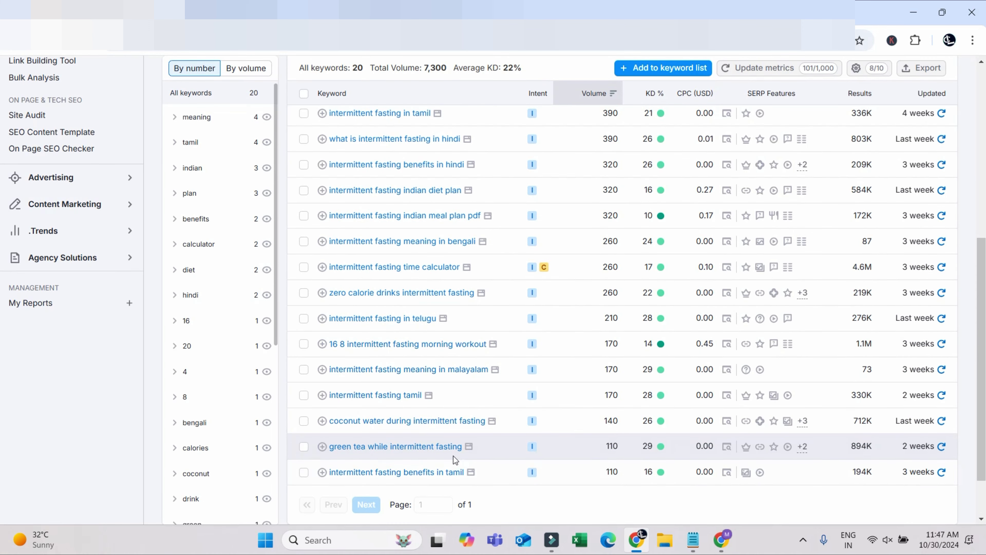
scroll(662, 282, up, 1)
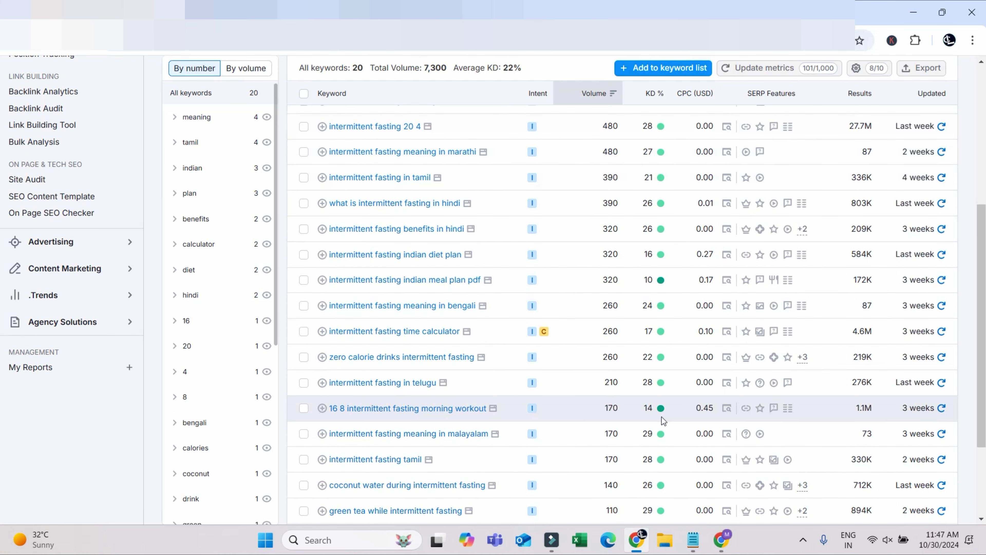
scroll(600, 403, down, 1)
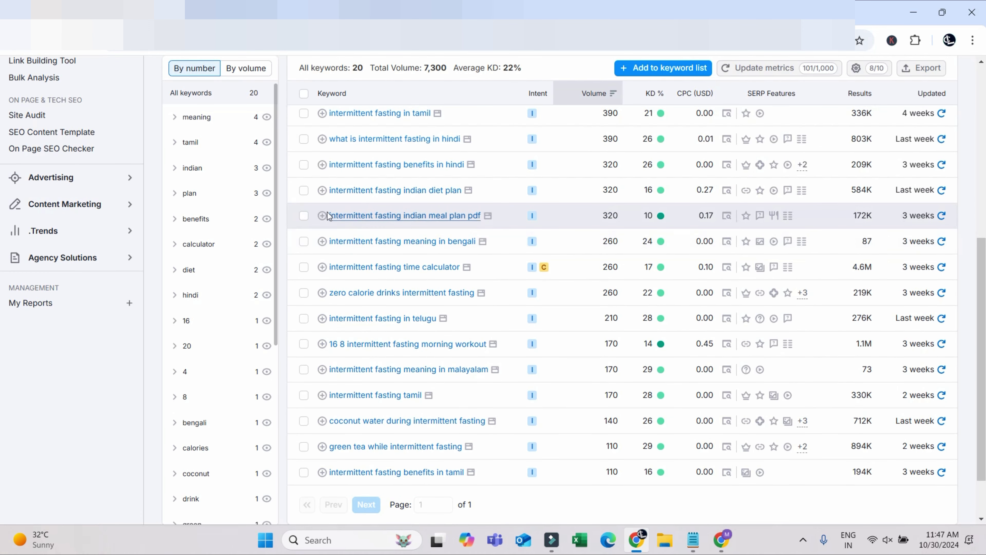
drag(327, 216, 451, 216)
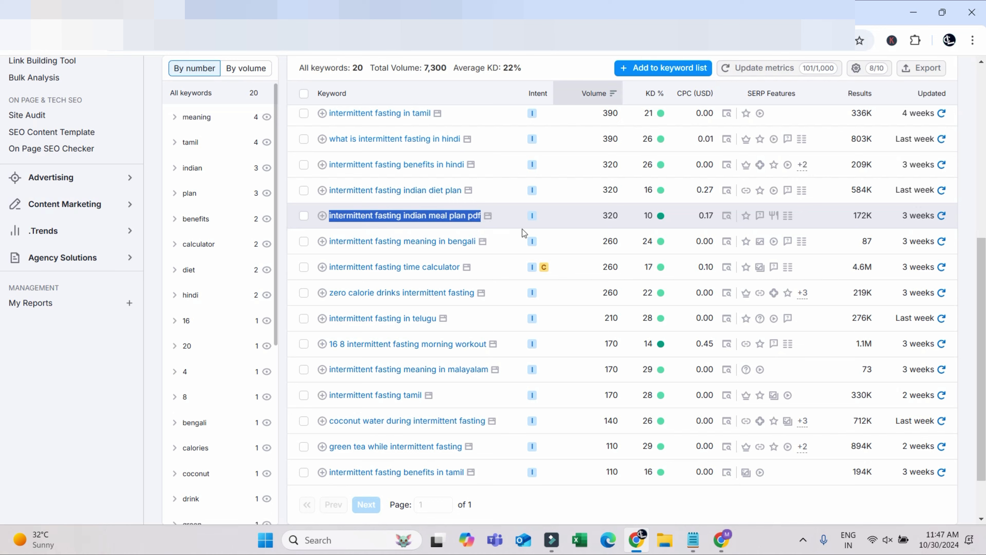
mouse_move(654, 225)
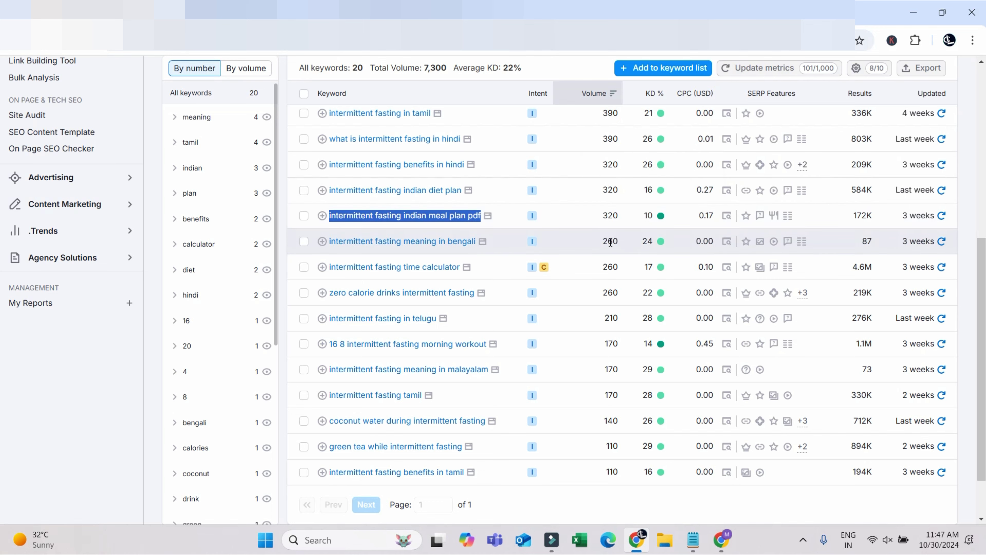
- Select all keywords in the filtered list and export the selection as a CSV file
scroll(504, 342, up, 2)
scroll(519, 355, up, 5)
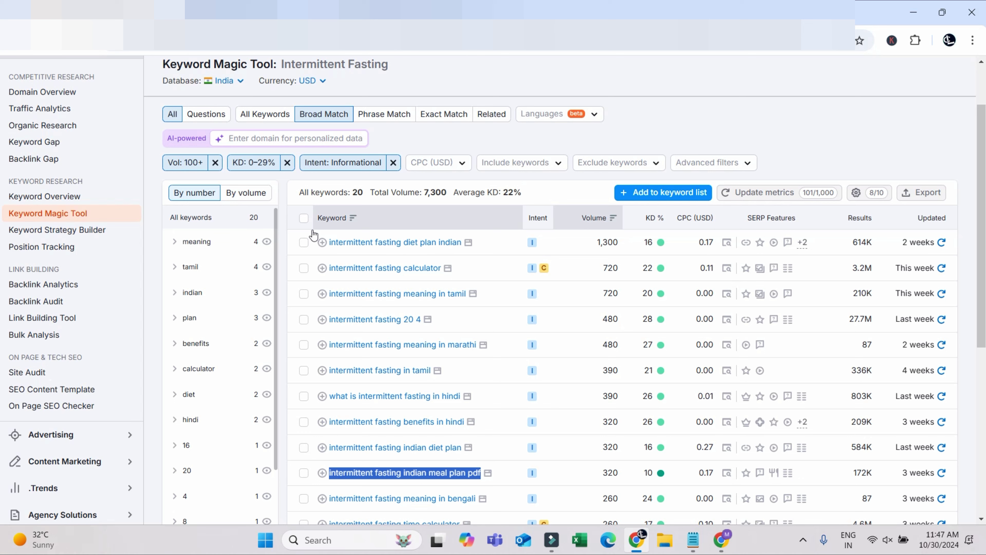
click(303, 218)
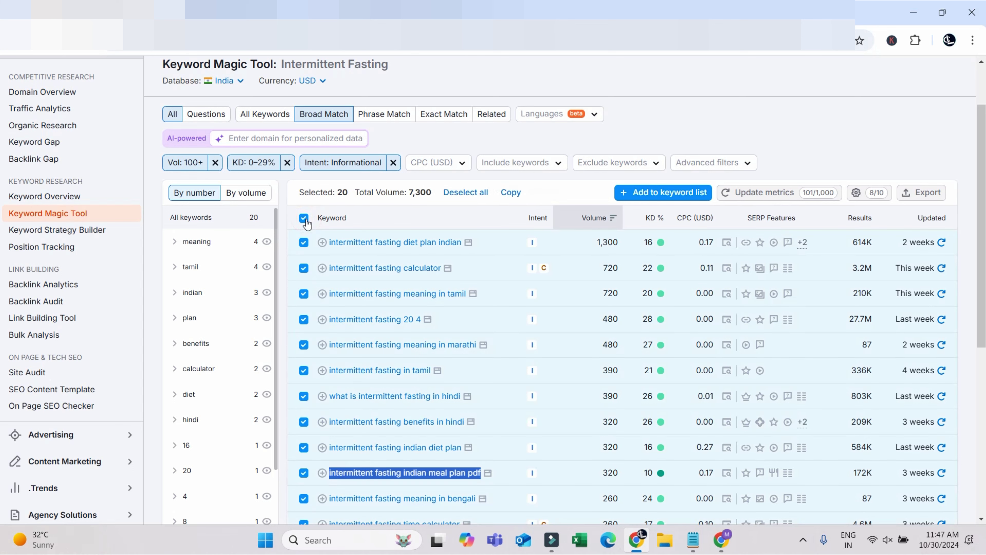
click(921, 192)
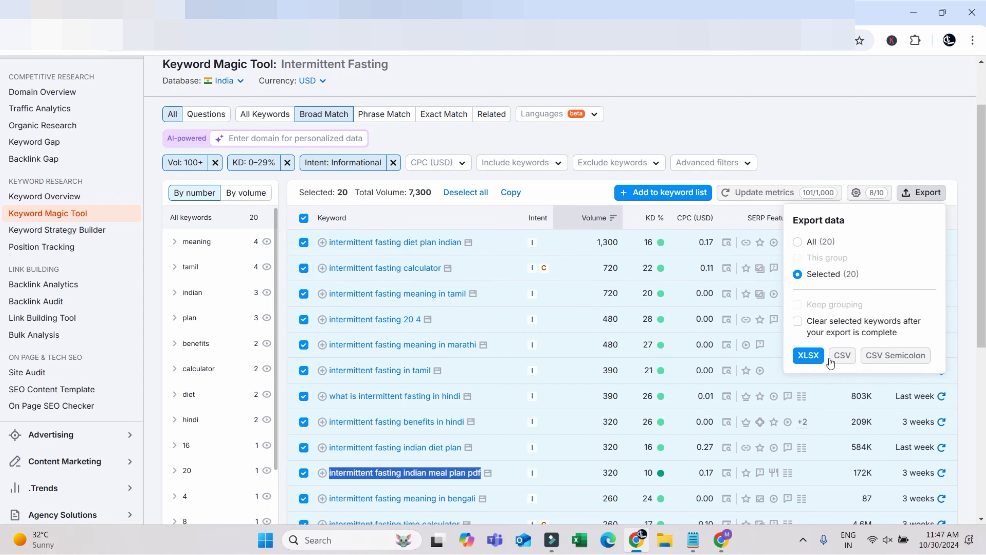
click(842, 355)
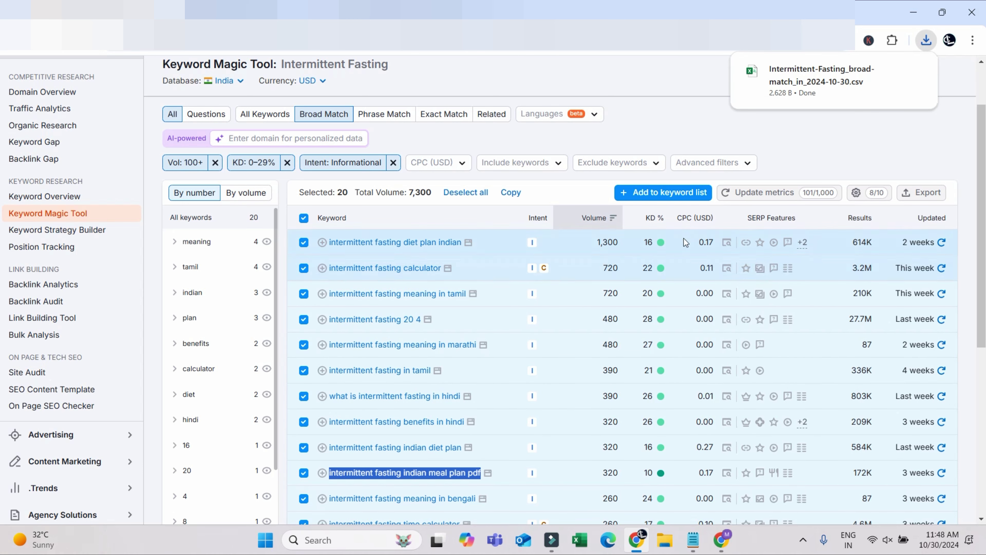
- Open the downloaded CSV in Excel, dismiss the data loss warning and widen column A to fit the full keywords
click(834, 78)
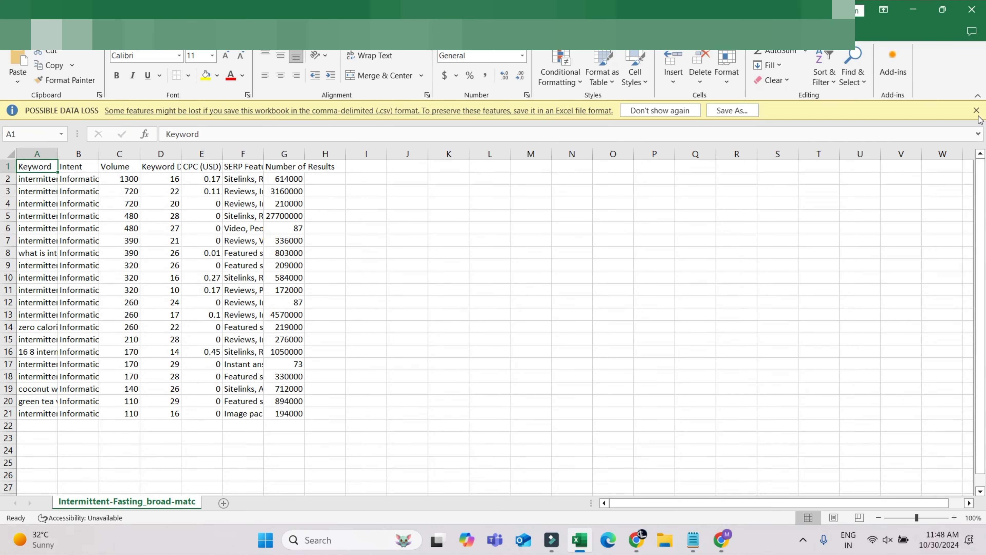
click(751, 97)
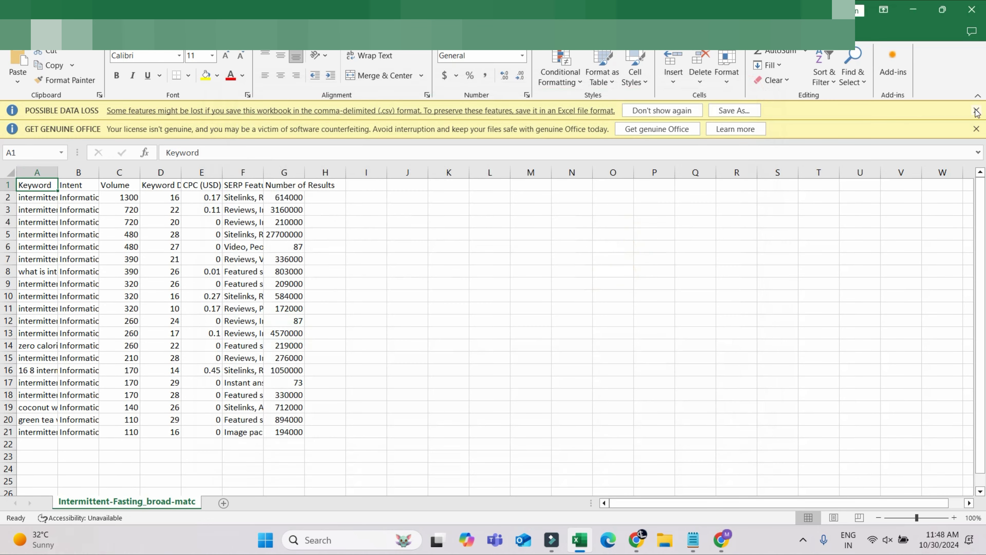
click(976, 110)
drag(57, 147, 224, 147)
- Fill the Volume values in C2:C21 with yellow and the Keyword Difficulty values in D2:D21 with green
drag(294, 180, 298, 408)
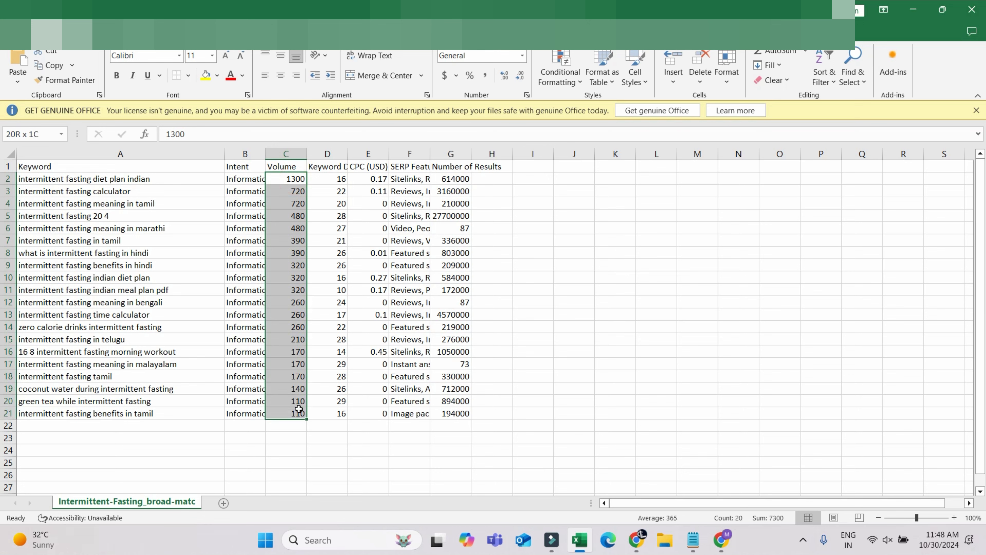
click(206, 74)
drag(330, 178, 341, 414)
click(217, 75)
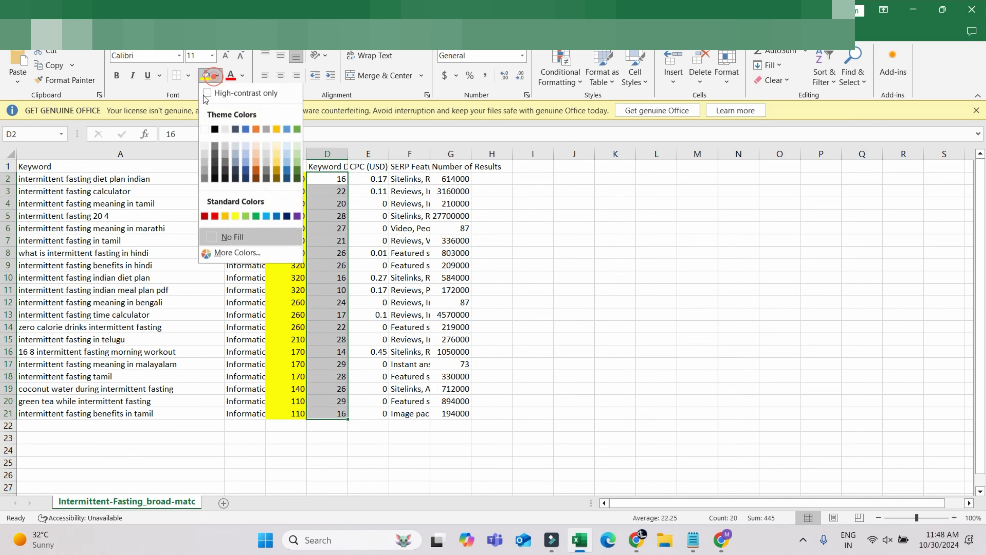
click(246, 217)
click(615, 302)
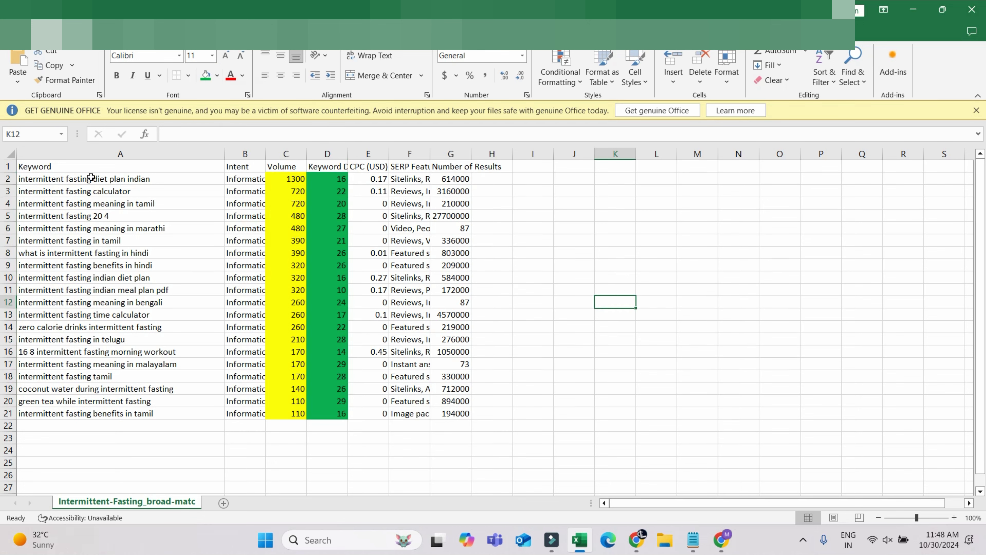
- Fill the "coconut water during intermittent fasting" cell in A19 with light blue
drag(91, 177, 117, 413)
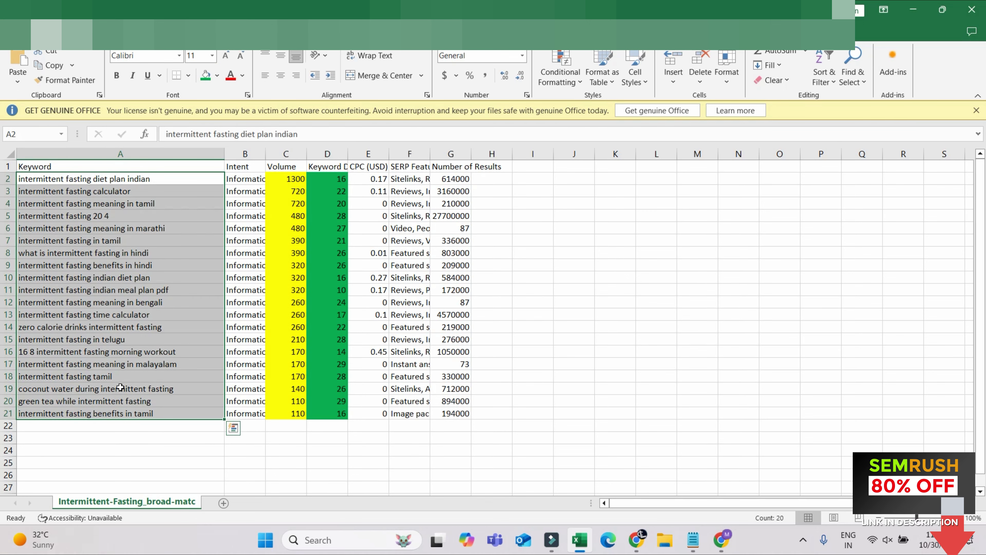
click(85, 388)
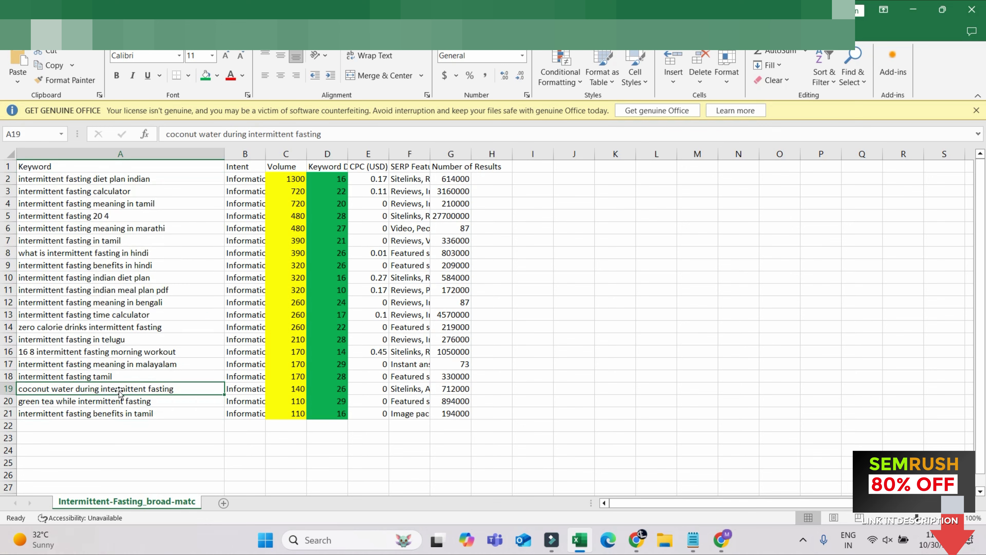
click(216, 78)
click(260, 215)
click(201, 470)
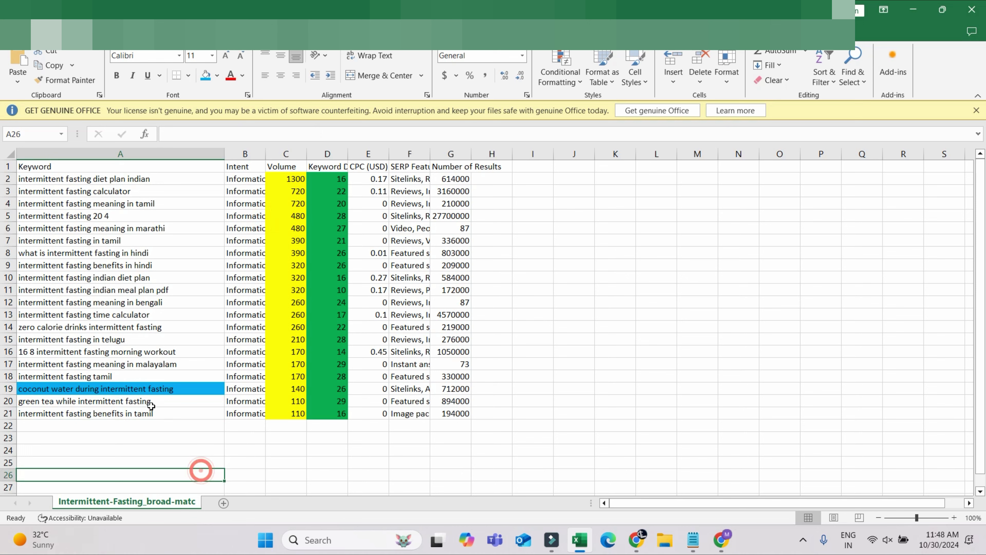
- Set the fill of the "coconut water during intermittent fasting" cell in A19 to red
click(144, 388)
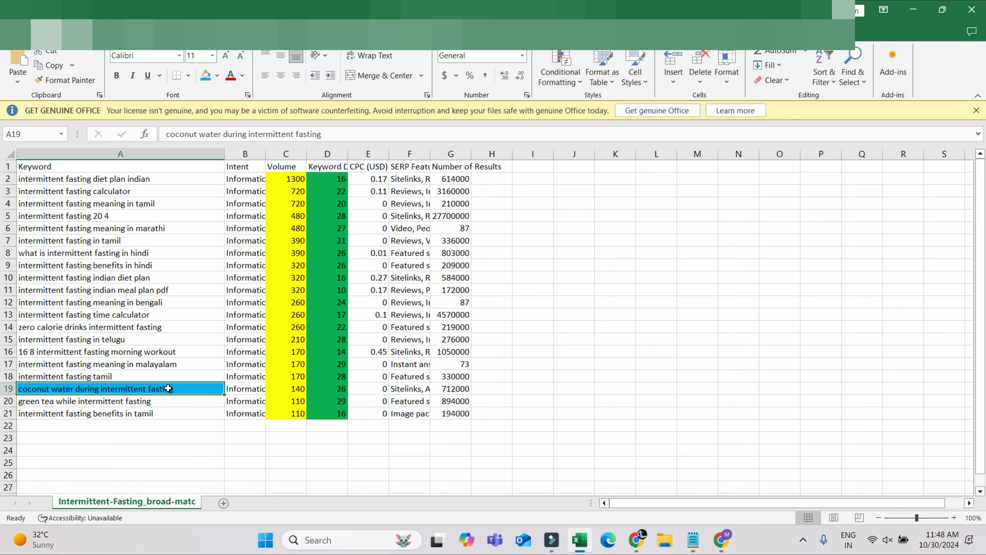
click(167, 429)
click(166, 388)
click(216, 75)
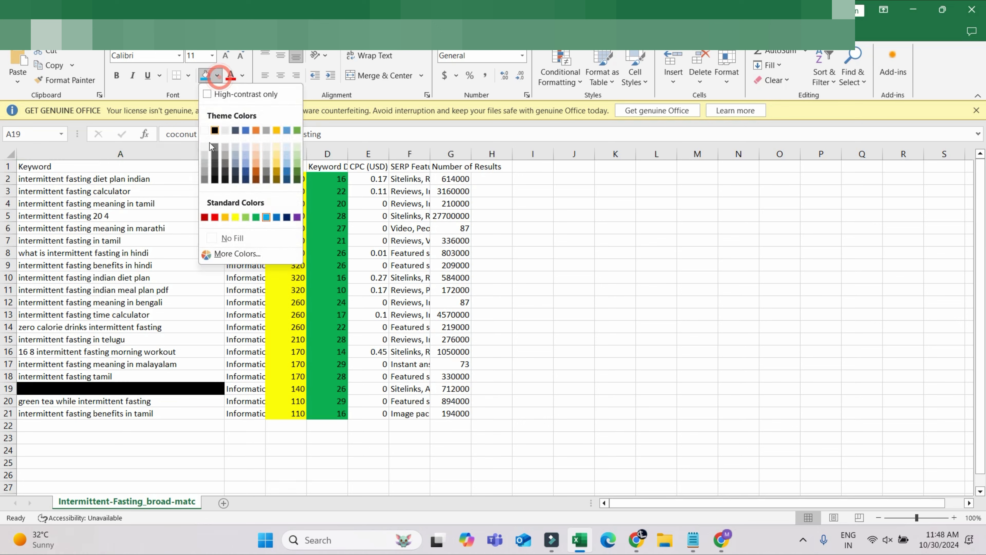
click(215, 217)
click(121, 472)
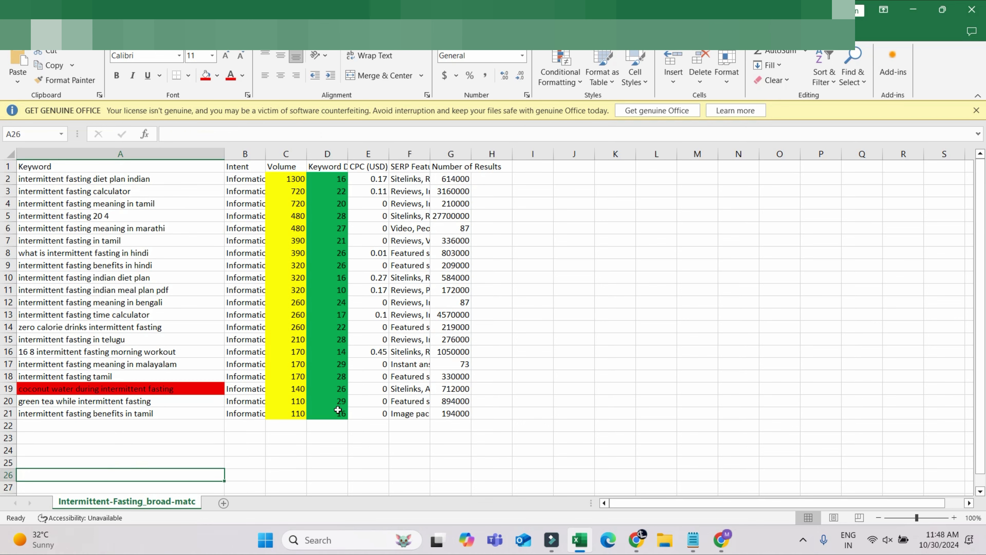
- Make the text of the "coconut water during intermittent fasting" cell in A19 white and bold
click(124, 386)
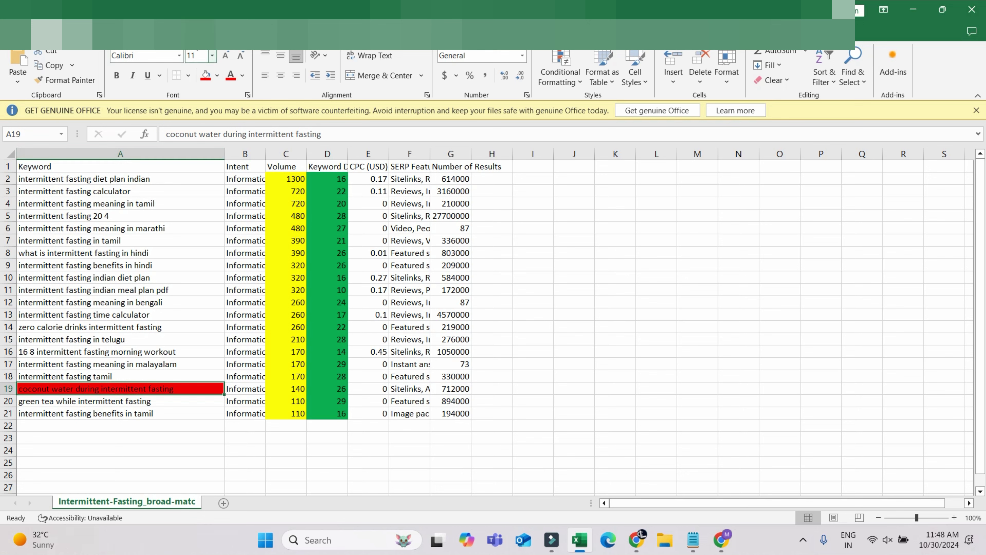
click(241, 76)
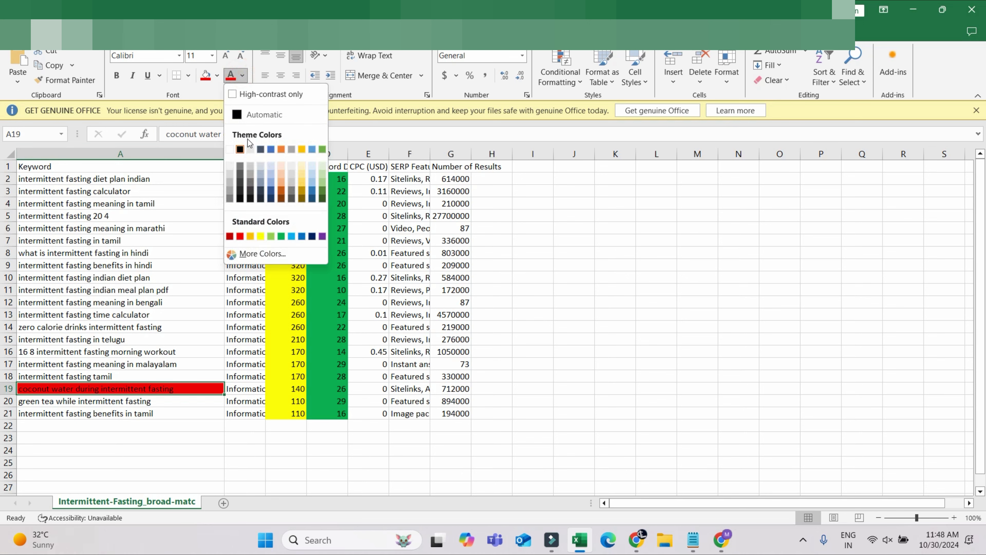
click(234, 152)
click(130, 432)
click(153, 391)
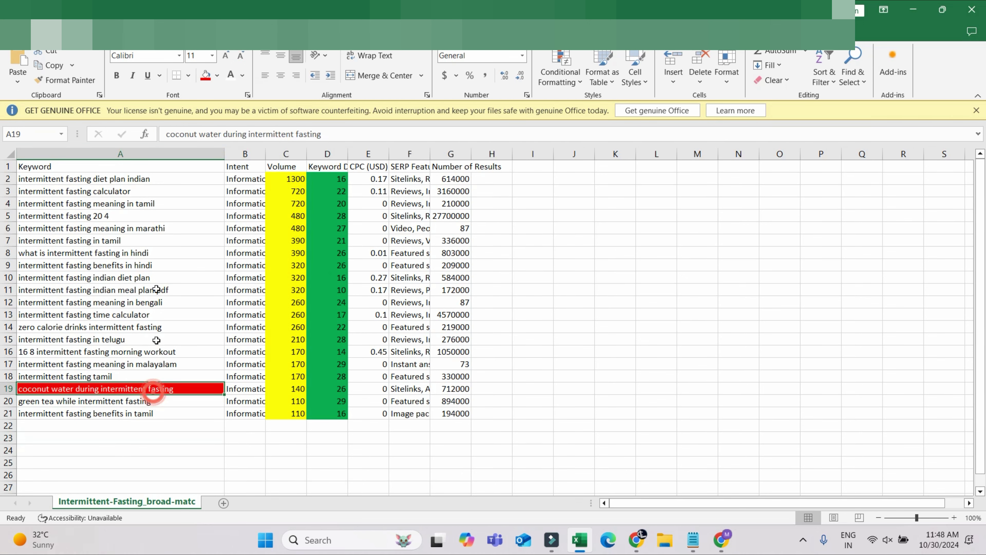
click(116, 75)
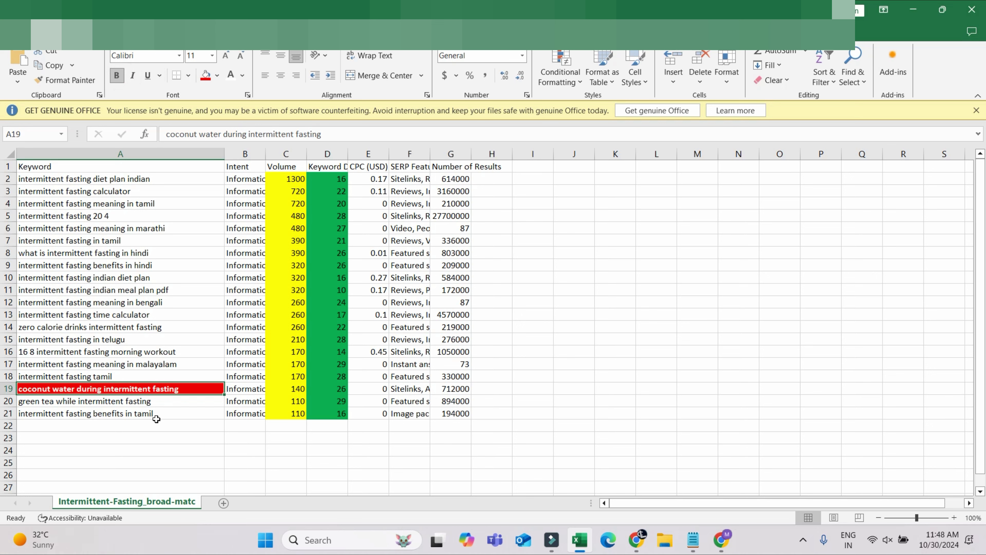
- Select the exported keywords in A2:A21 and compare them with the Keyword Magic Tool list in the browser
drag(96, 181, 128, 413)
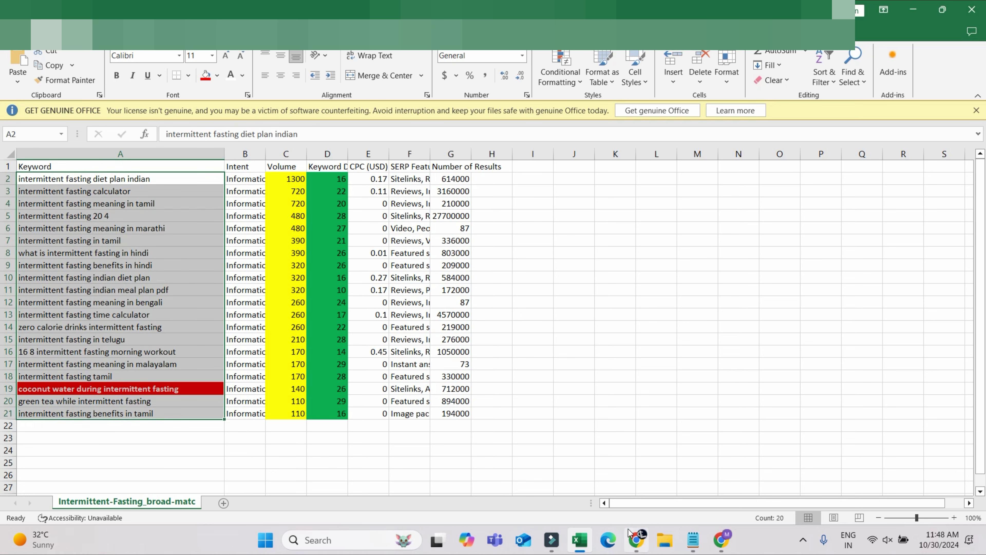
mouse_move(633, 539)
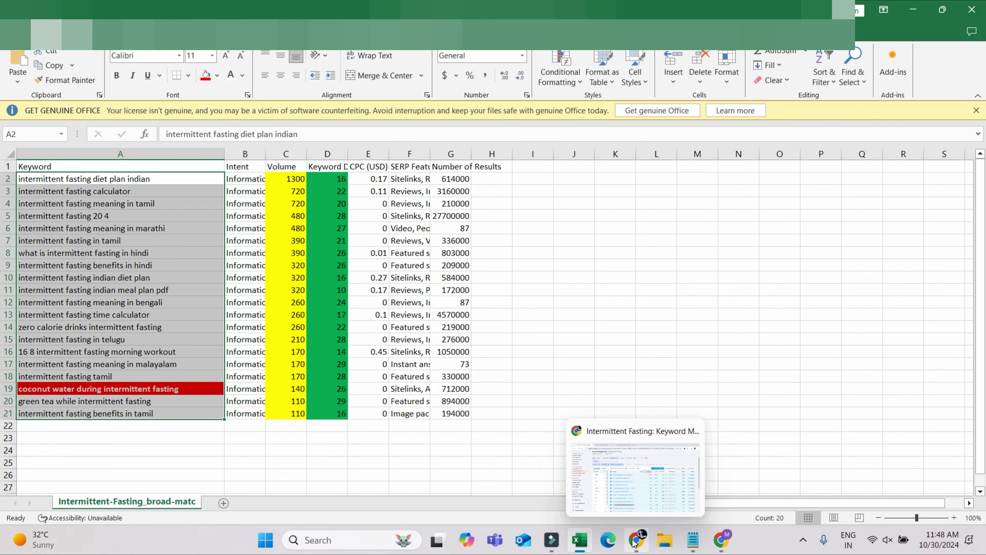
click(634, 541)
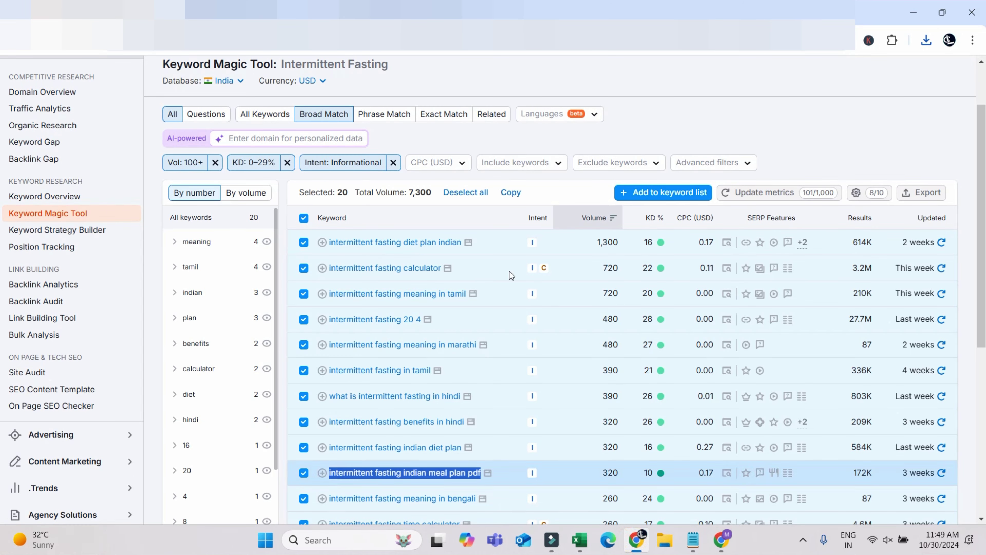
key(alt+Tab)
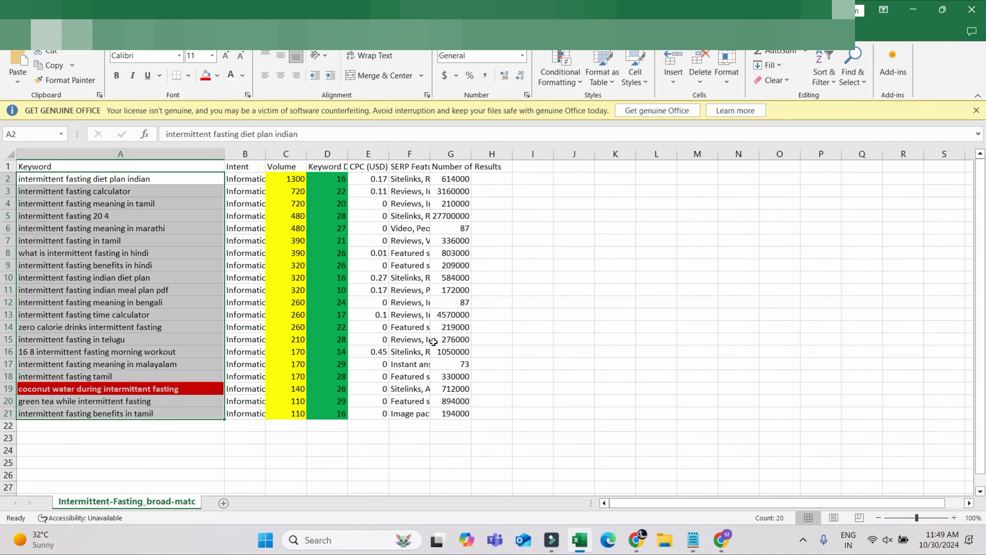
- Switch to Semrush in the browser, deselect all keywords and remove the 0–29% keyword difficulty filter
key(alt+Tab)
click(303, 217)
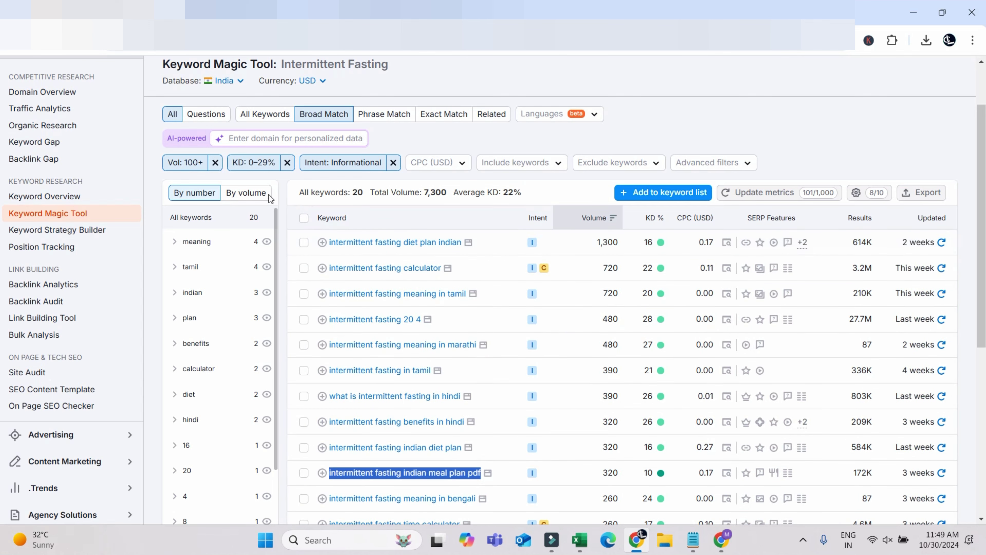
click(287, 162)
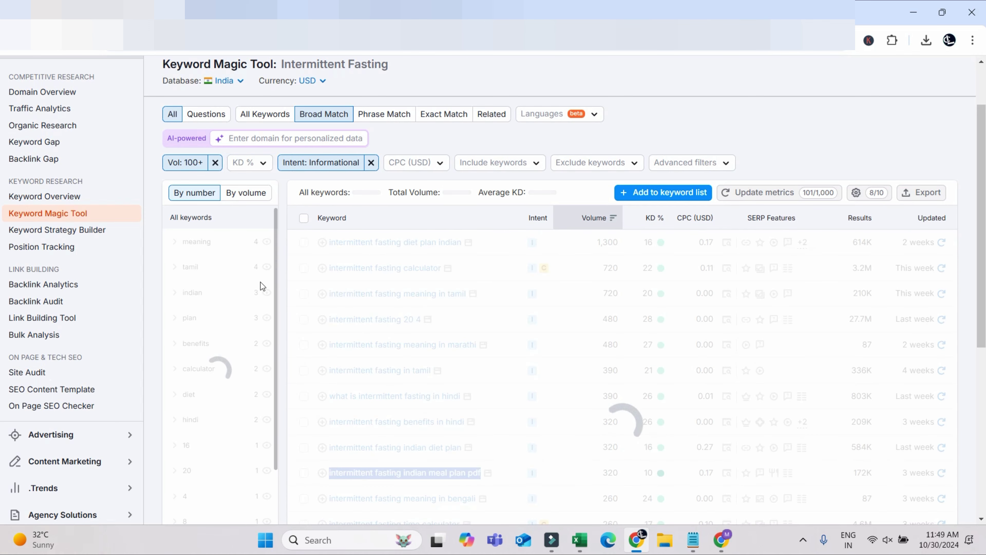
- Filter the Intermittent Fasting keywords in Semrush to the Possible keyword difficulty range, 30–49%
scroll(260, 281, up, 2)
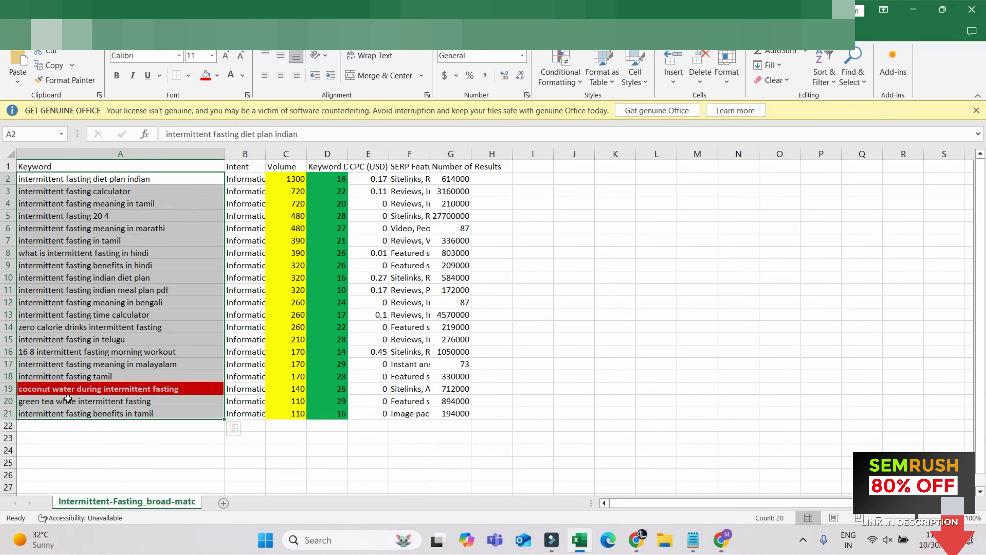
click(145, 240)
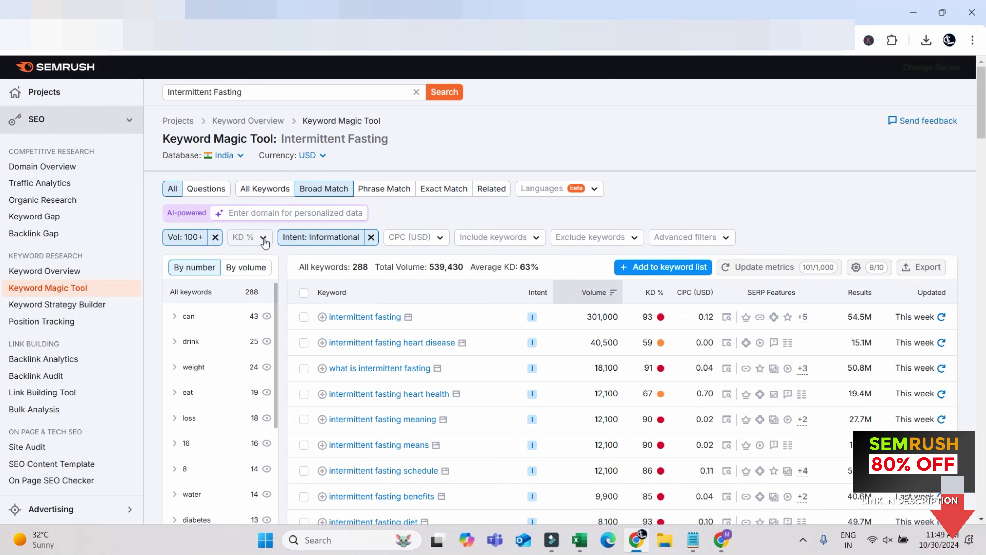
click(263, 237)
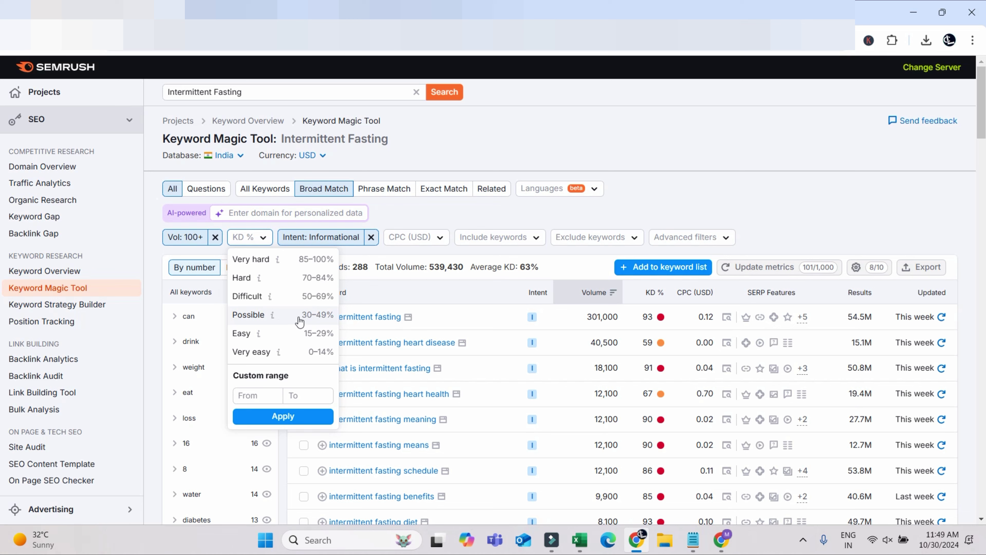
click(319, 314)
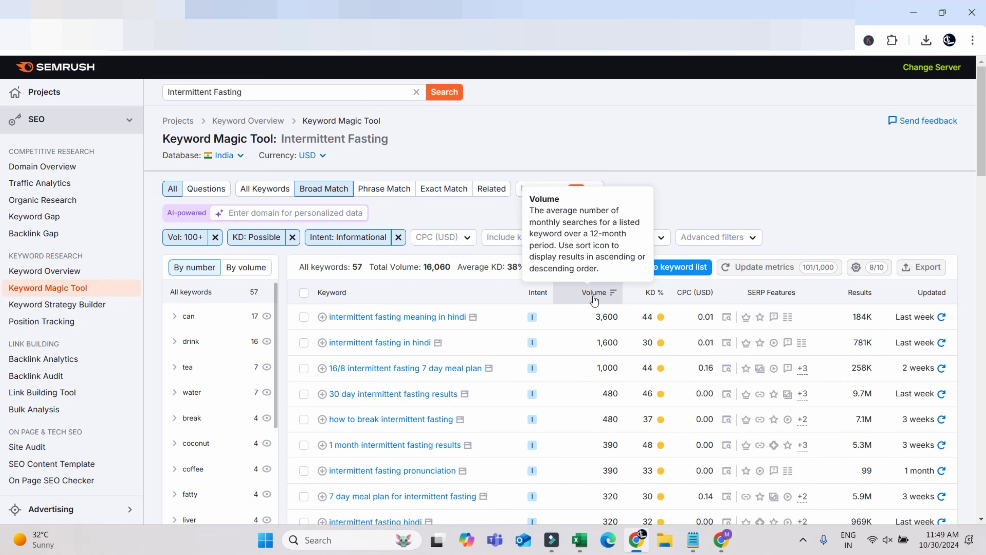
- Export all keywords in the Possible difficulty range as CSV and open the downloaded file in Excel
scroll(594, 295, down, 2)
scroll(621, 269, down, 15)
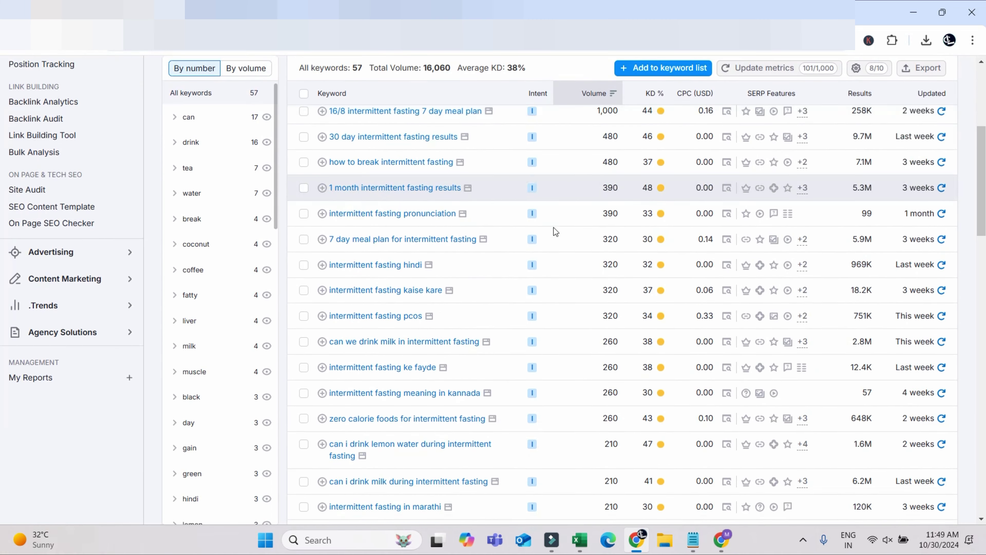
scroll(626, 363, up, 15)
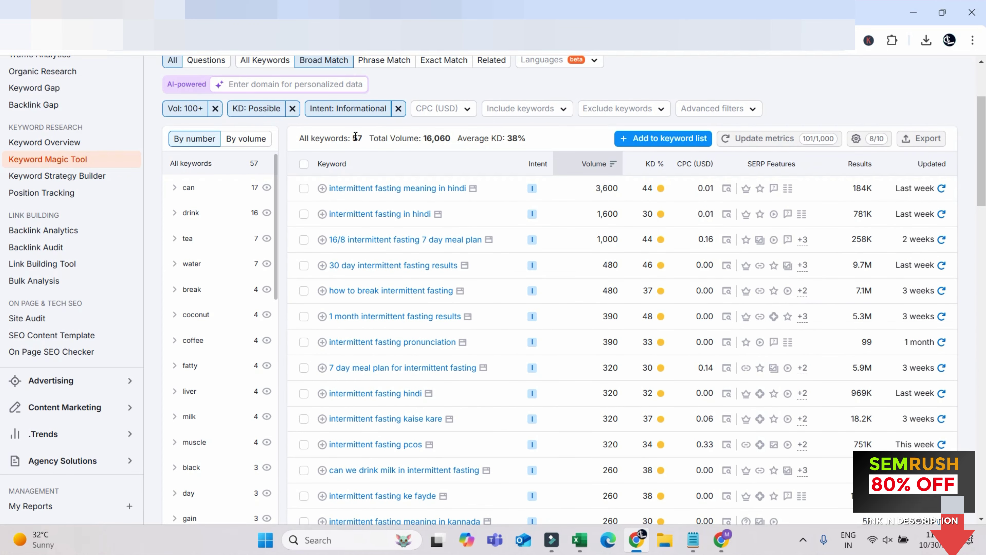
click(303, 163)
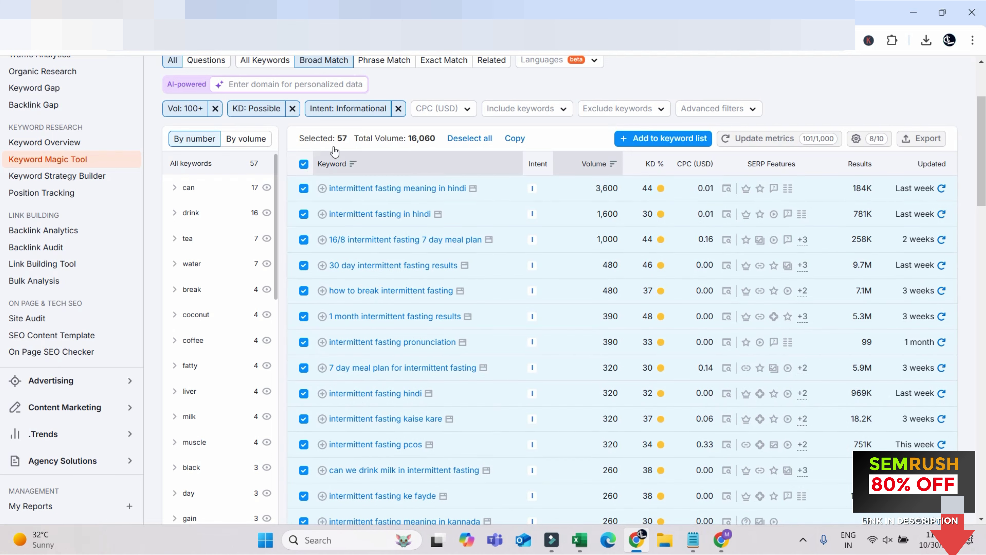
click(923, 138)
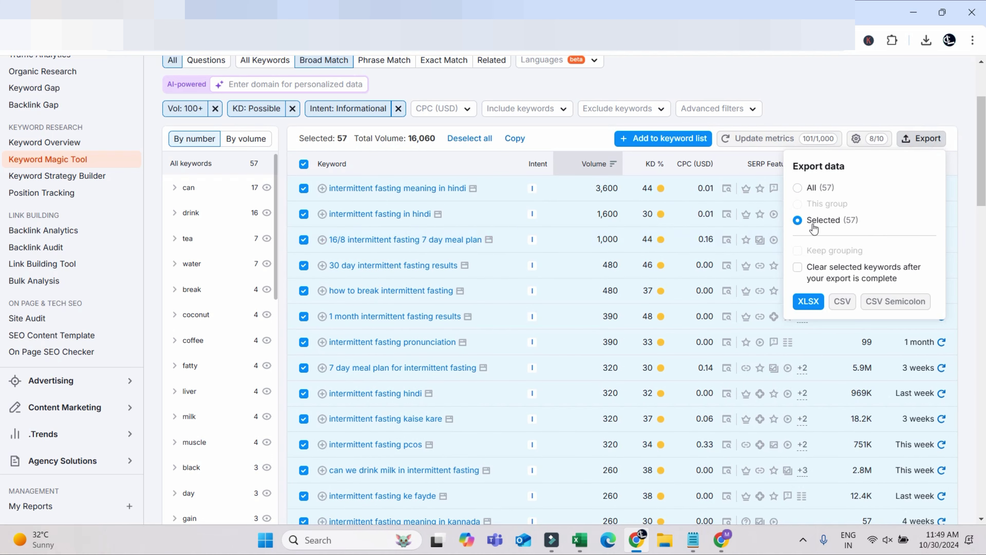
click(842, 300)
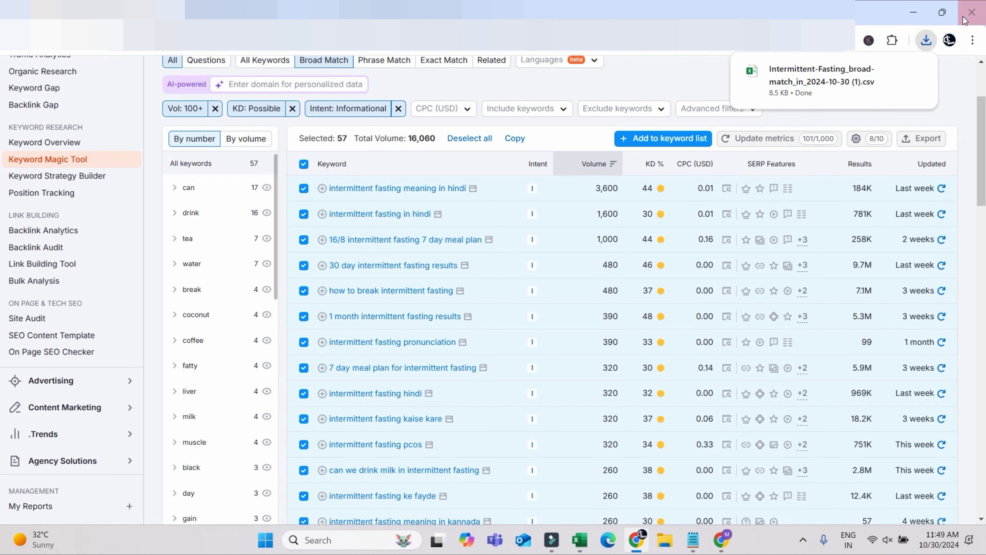
click(836, 73)
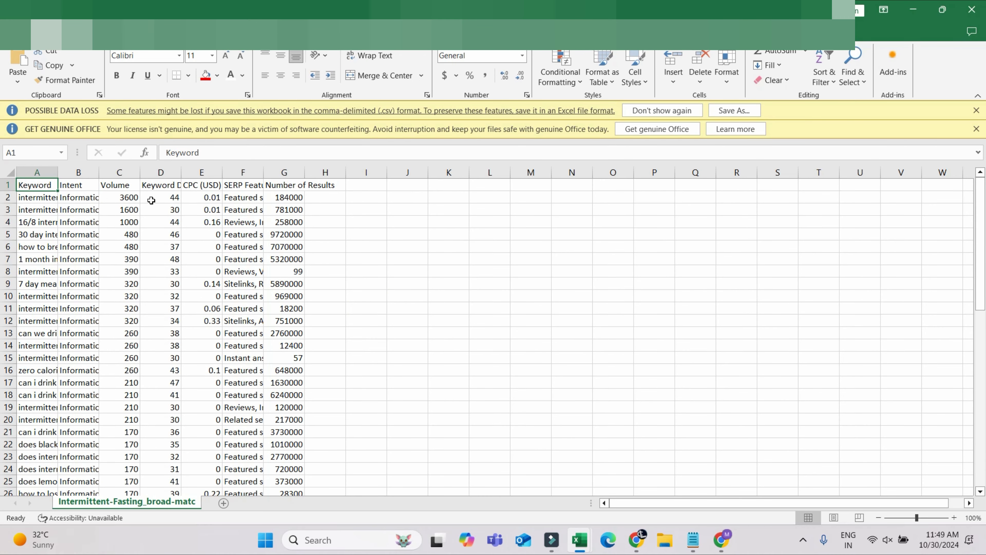
click(976, 111)
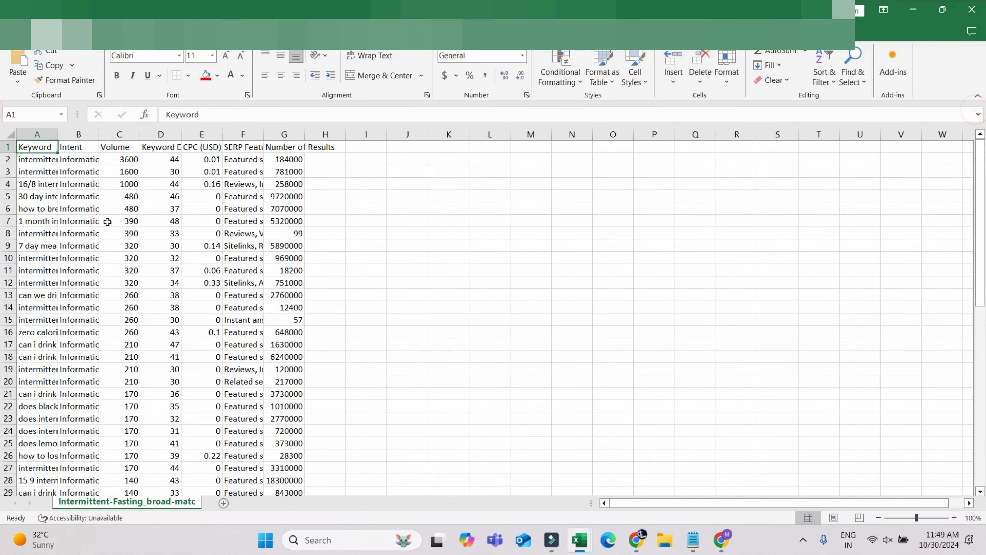
- Switch back to Semrush in the browser and replace the Possible keyword difficulty filter with Difficult, 50–69%
click(910, 11)
click(911, 12)
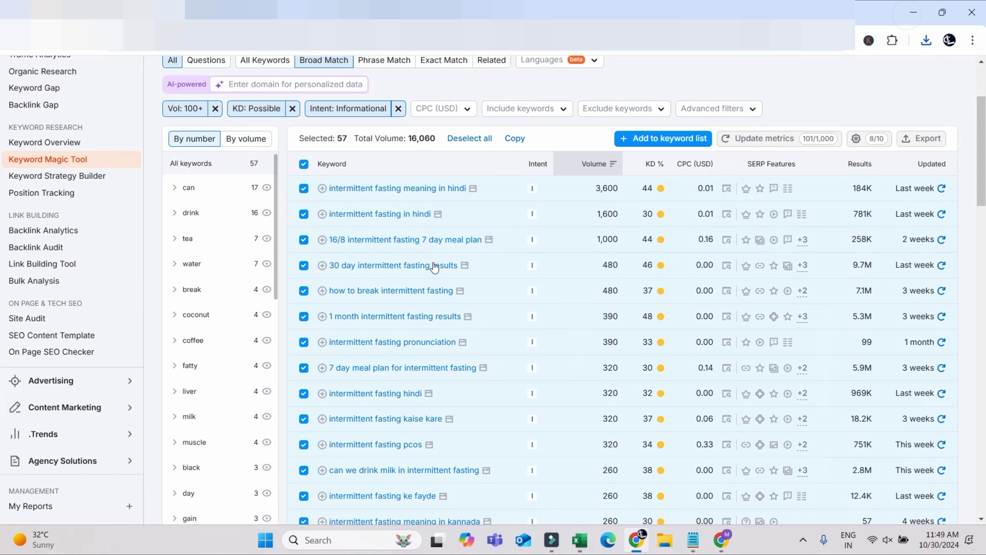
click(293, 110)
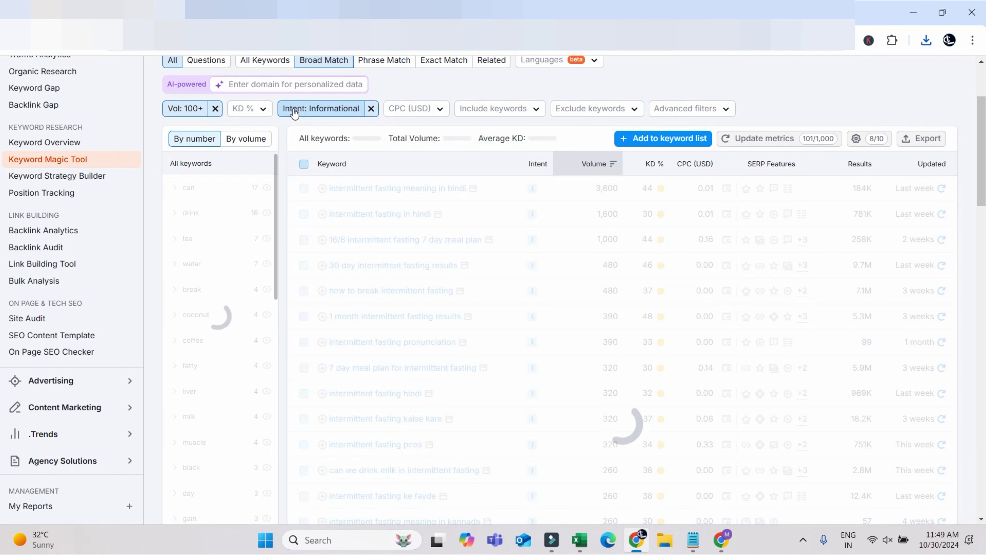
click(256, 113)
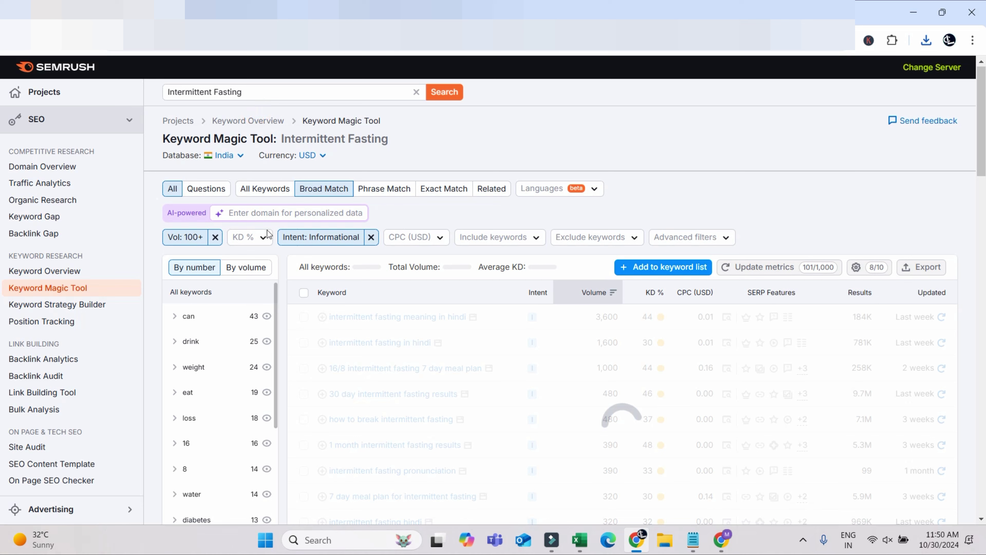
click(263, 239)
click(264, 238)
click(263, 238)
click(264, 238)
click(262, 238)
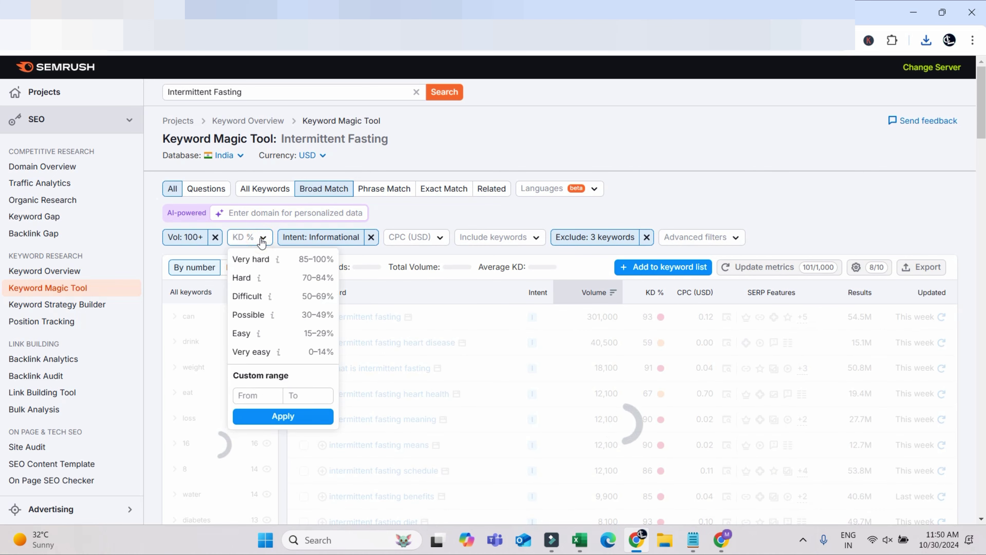
click(319, 302)
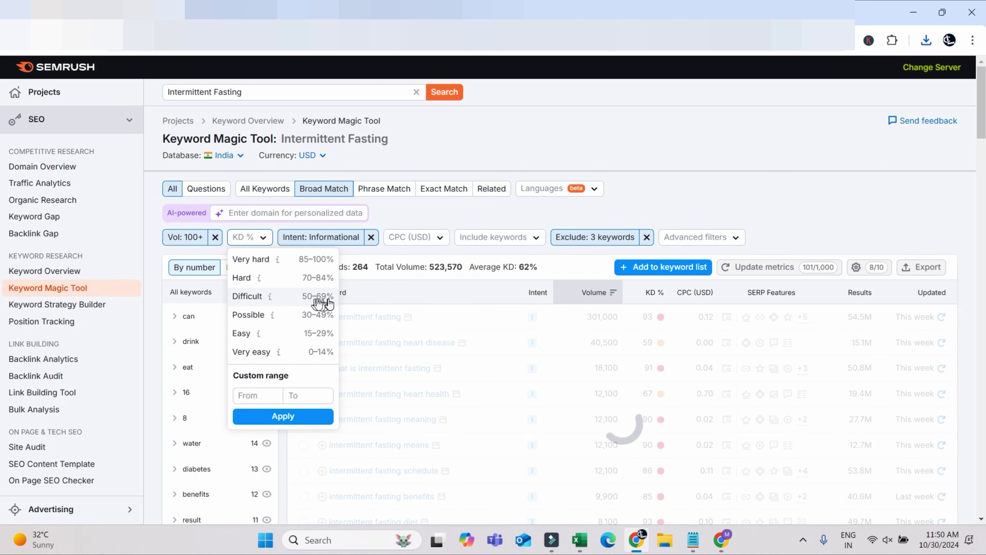
click(324, 303)
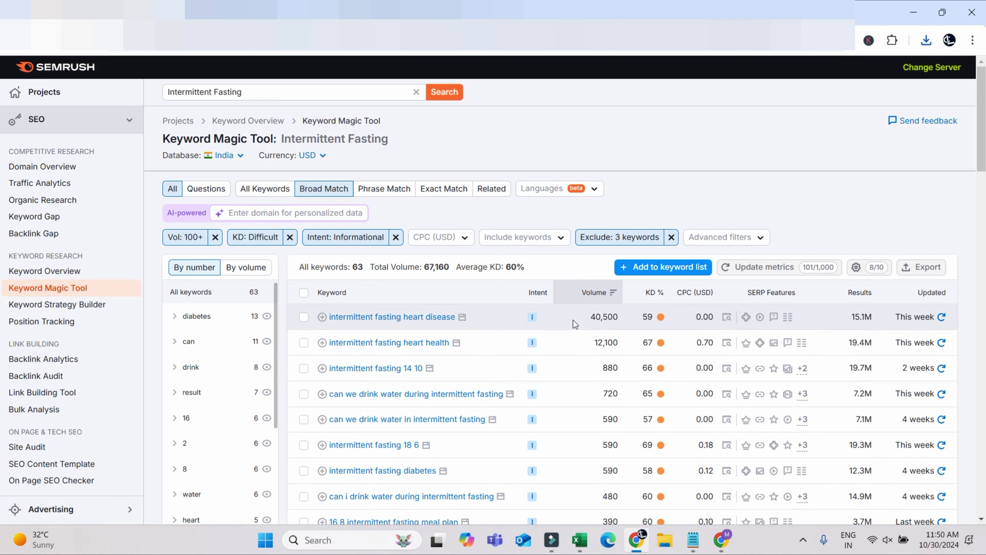
- Export all keywords in the Difficult range as CSV and open the downloaded file in Excel
scroll(429, 289, down, 1)
scroll(429, 289, down, 2)
scroll(504, 346, up, 2)
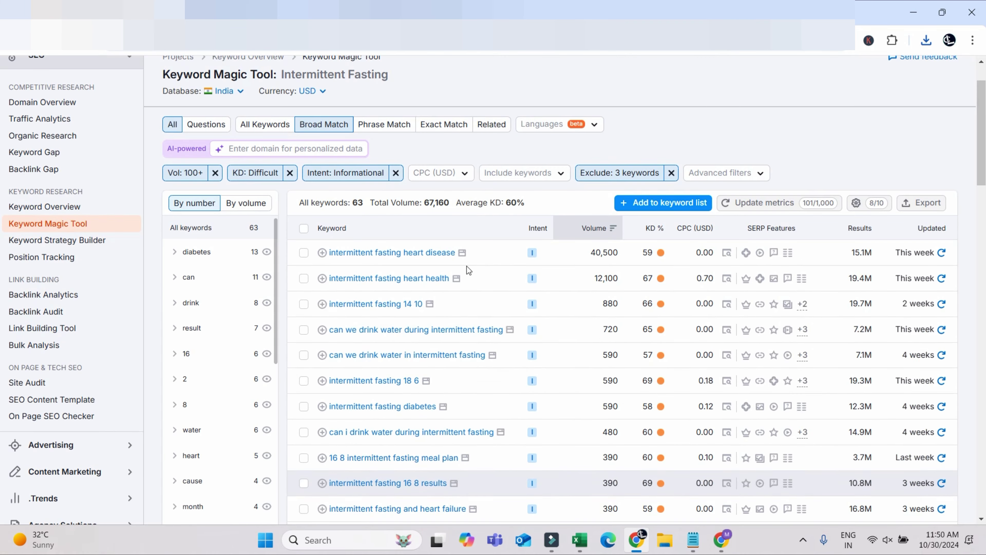
click(304, 228)
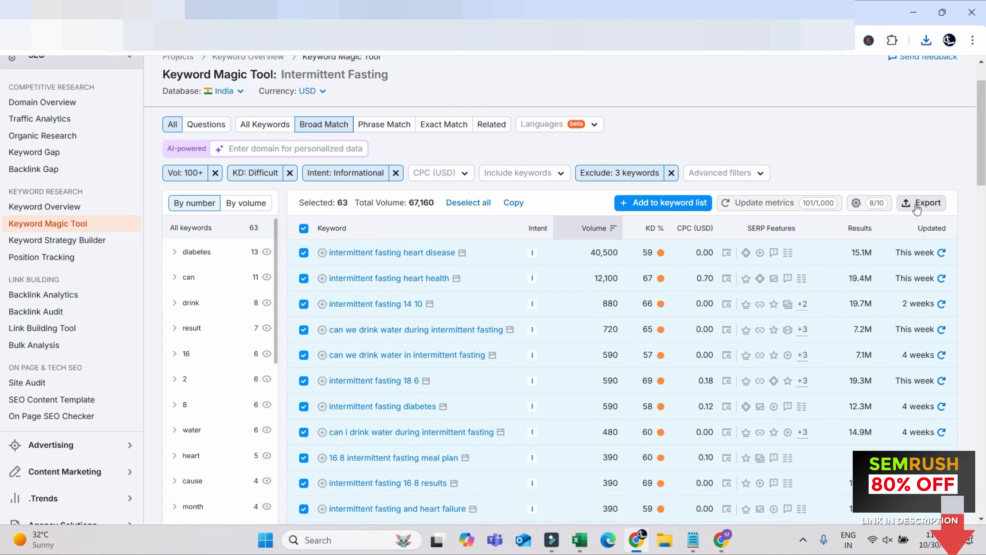
click(922, 202)
click(841, 365)
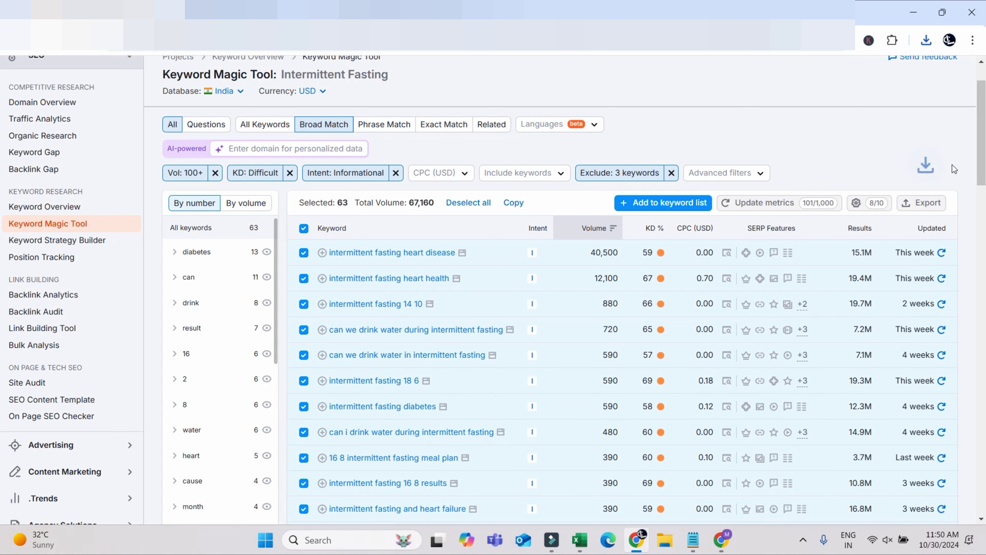
click(828, 83)
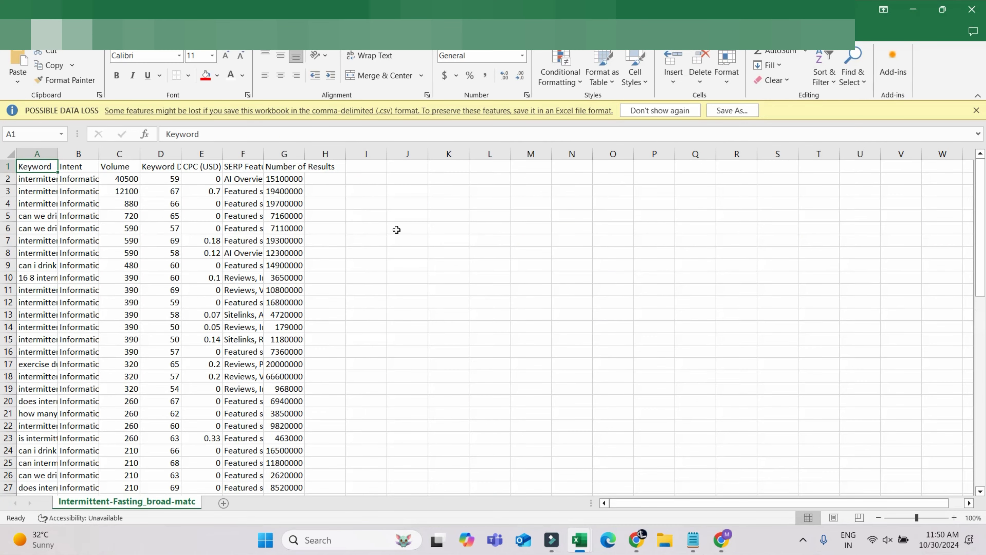
- Widen the Keyword column A of the Difficult keywords sheet until the full keywords are readable
scroll(43, 240, down, 18)
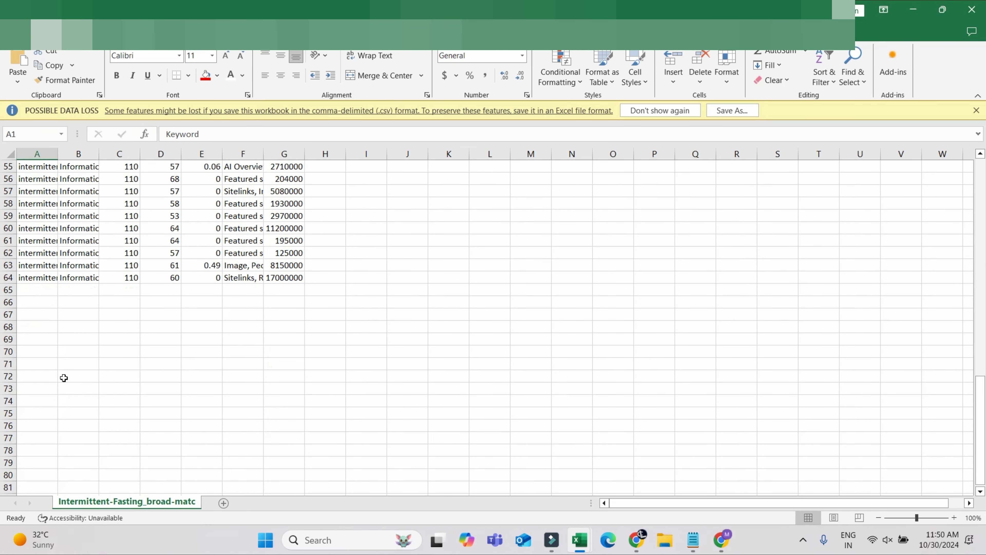
scroll(52, 325, up, 10)
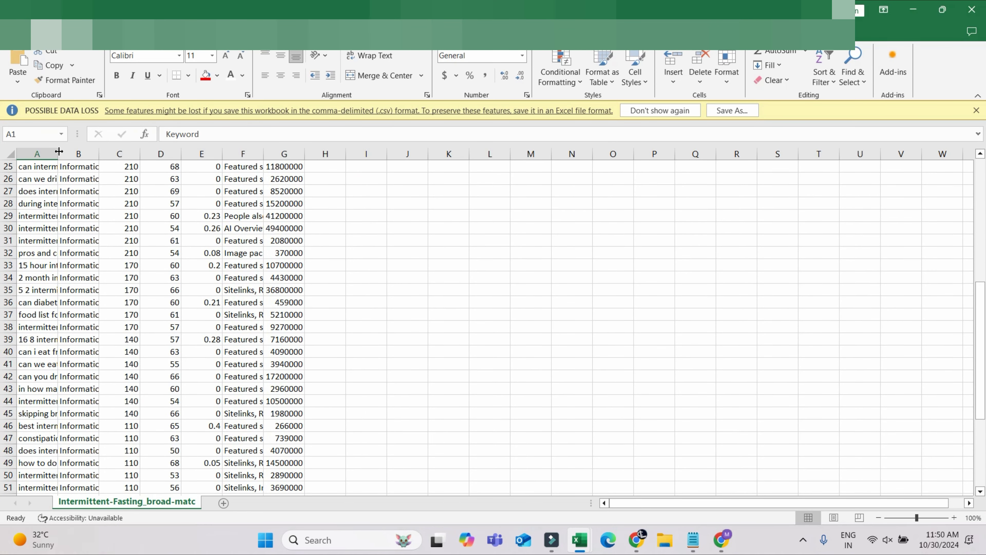
drag(58, 153, 67, 154)
drag(141, 154, 271, 163)
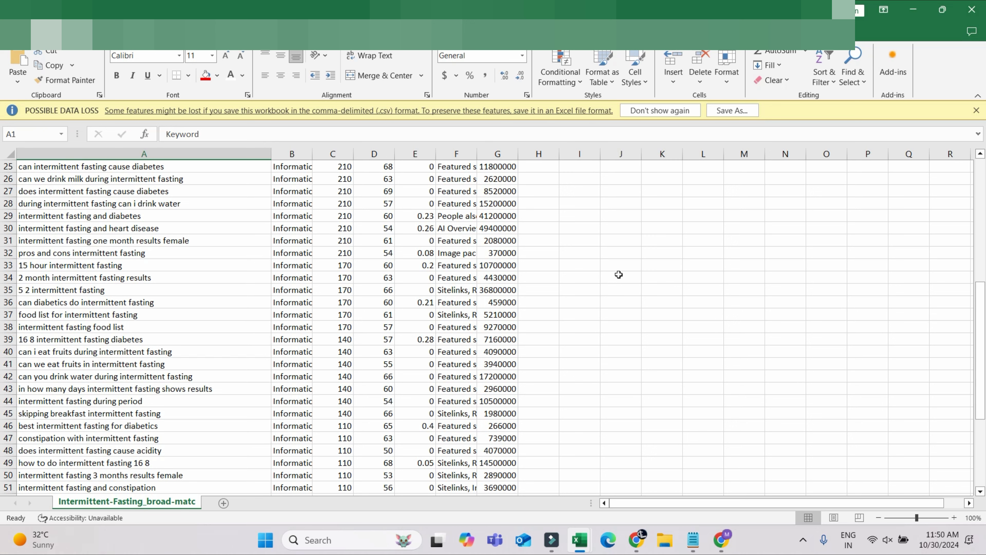
click(165, 189)
click(157, 206)
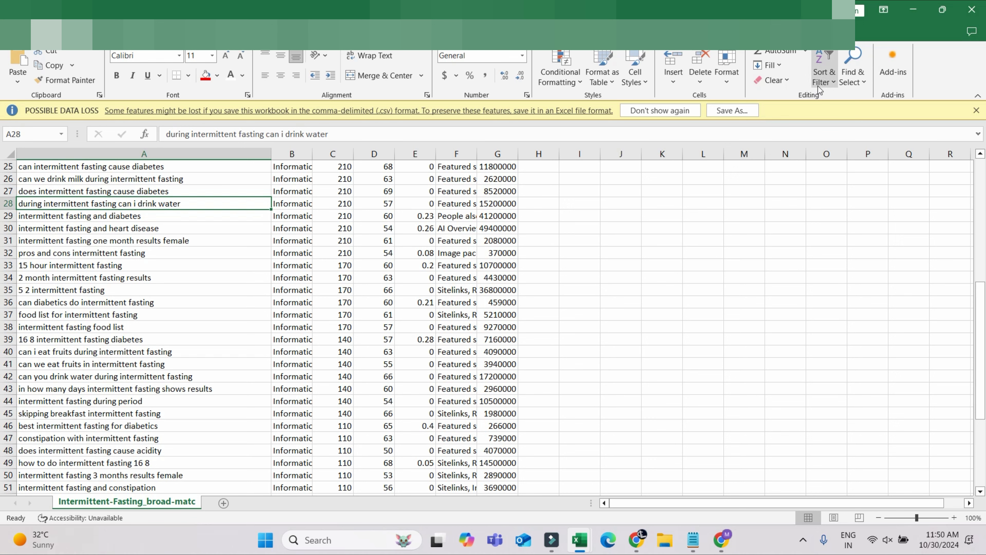
- Switch to the first exported workbook with the highlighted columns and widen its Intent column B to show the full text
click(580, 538)
click(477, 473)
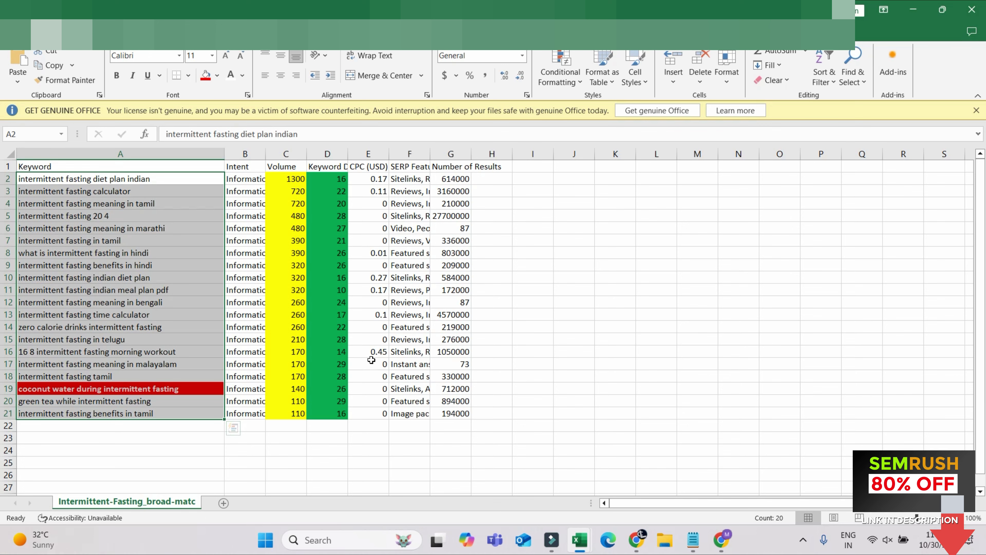
click(84, 230)
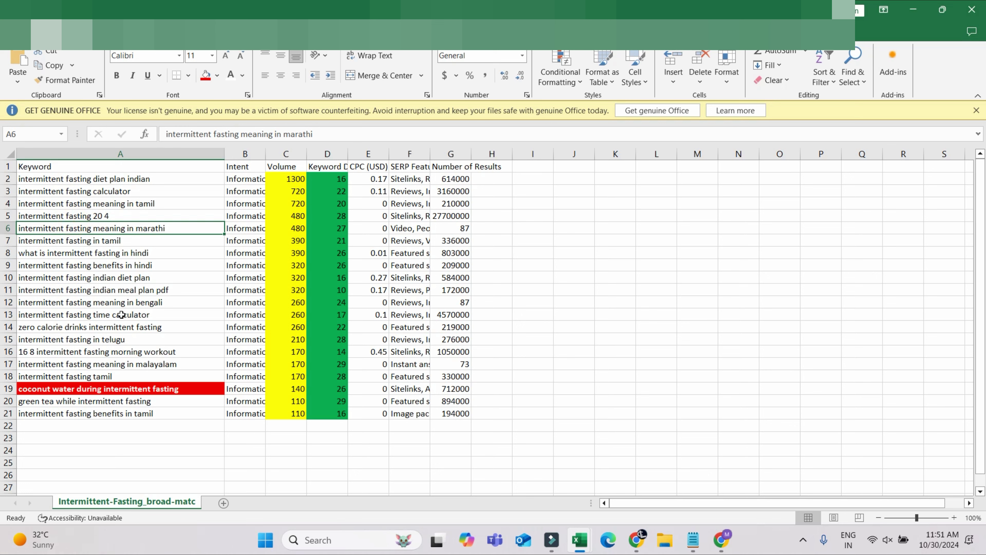
click(172, 343)
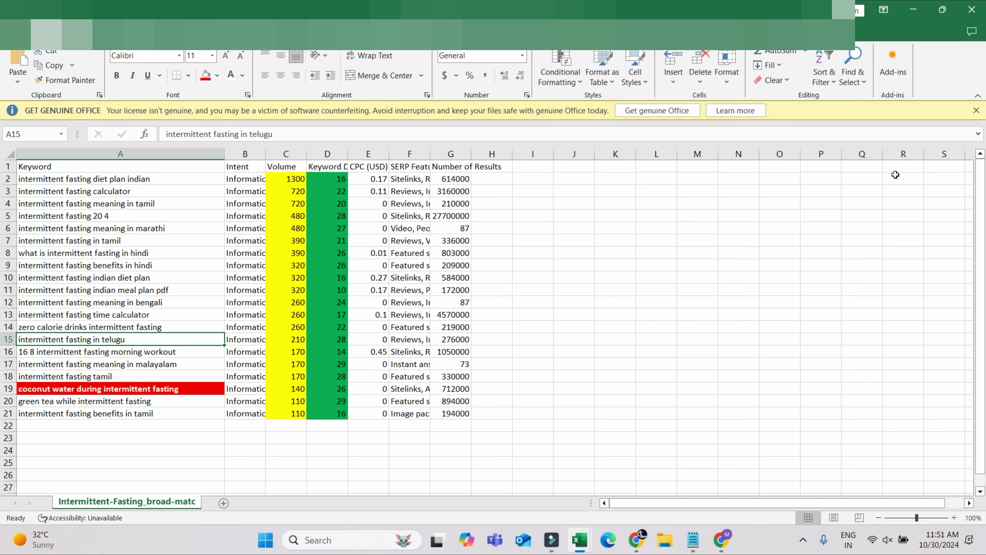
click(50, 200)
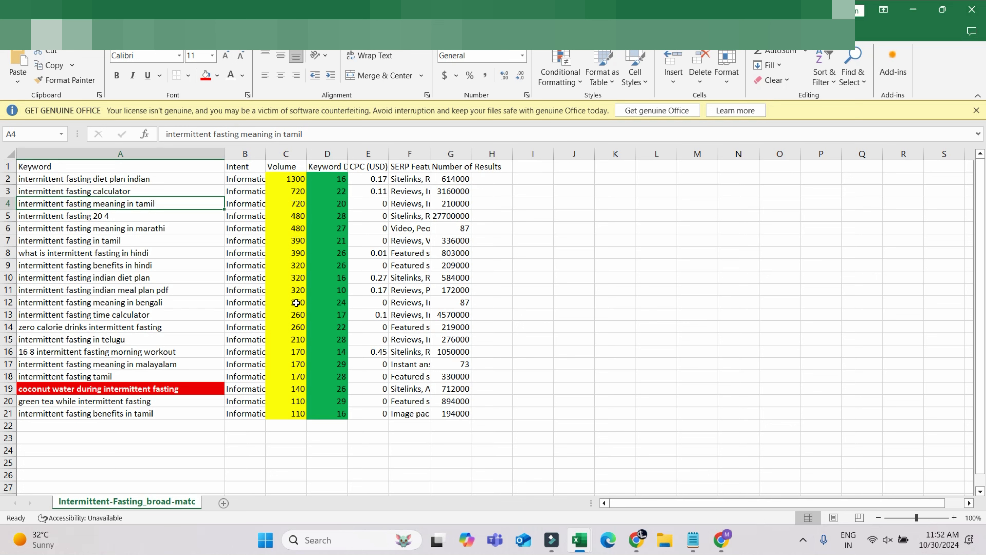
drag(266, 154, 340, 151)
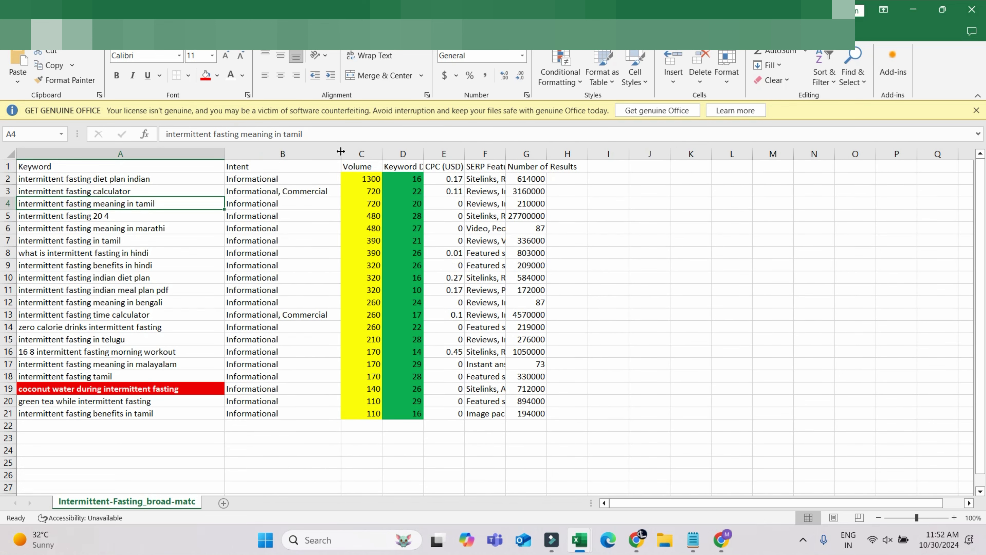